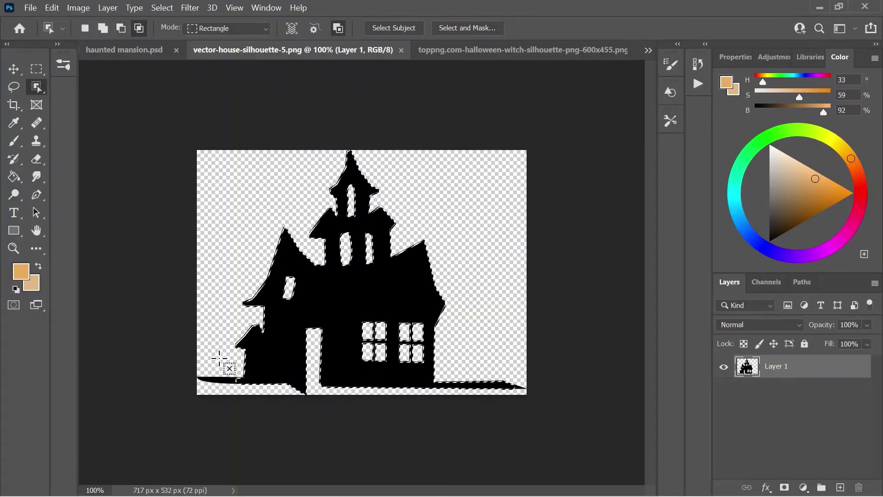
Step: Add the left ground strip to the house selection and go to haunted mansion.psd
left_click(103, 29)
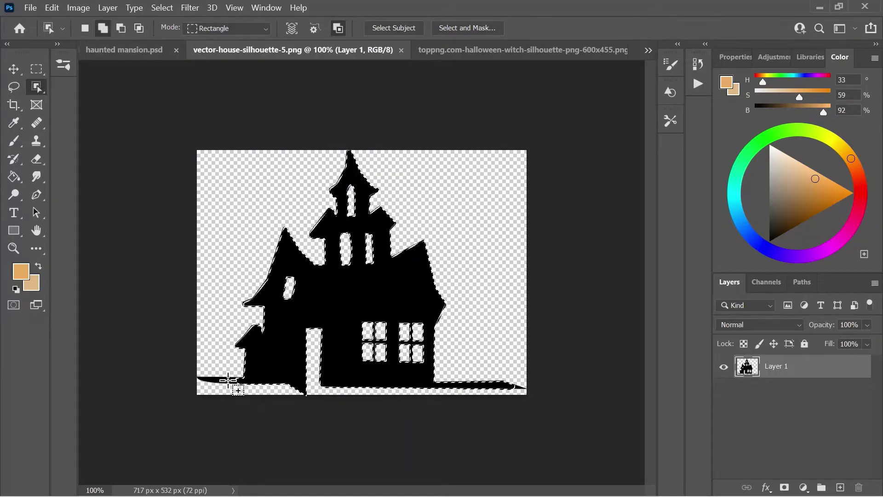
left_click_drag(196, 372, 266, 390)
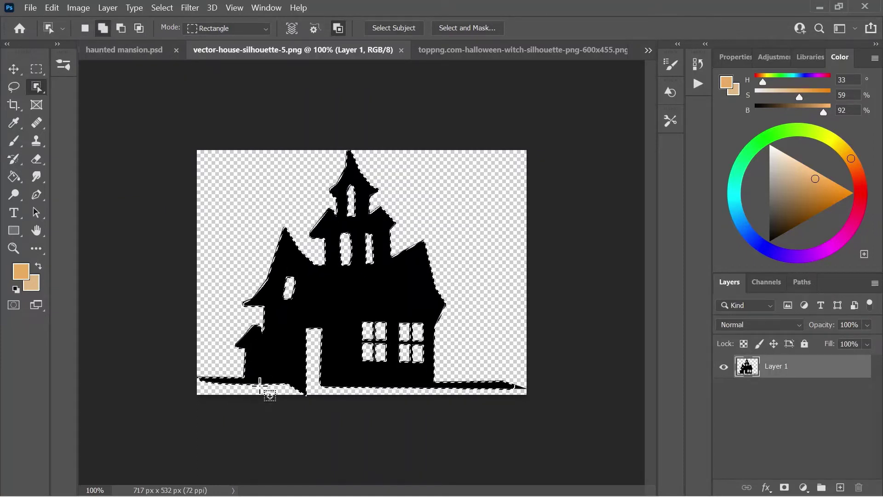
key("ctrl+shift+Tab")
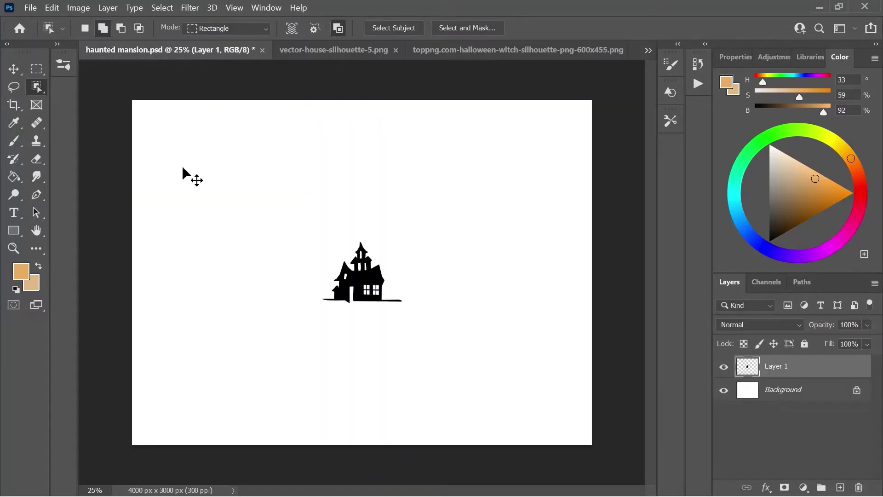
Step: Scale the pasted house to about 334% and place it in the lower-left of the canvas
key("ctrl+t")
mouse_move(322, 244)
left_mouse_down()
mouse_move(144, 142)
mouse_move(308, 362)
left_mouse_up()
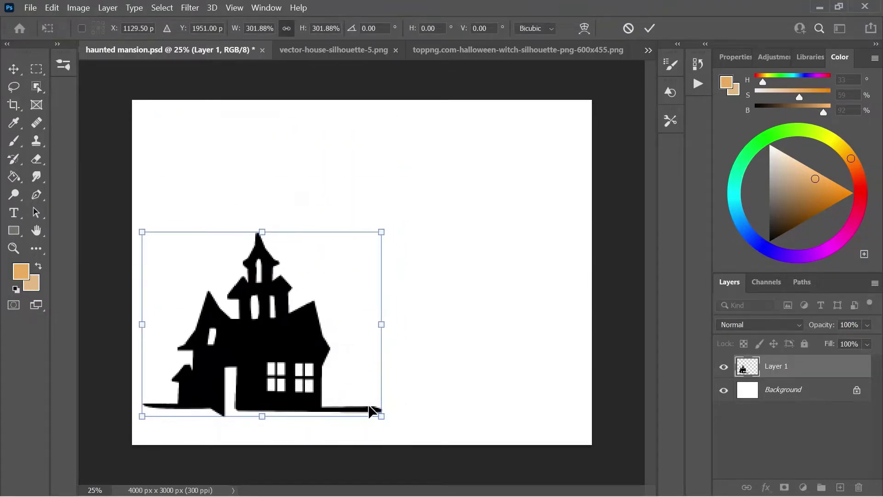
left_click_drag(371, 409, 397, 428)
left_click_drag(306, 362, 313, 340)
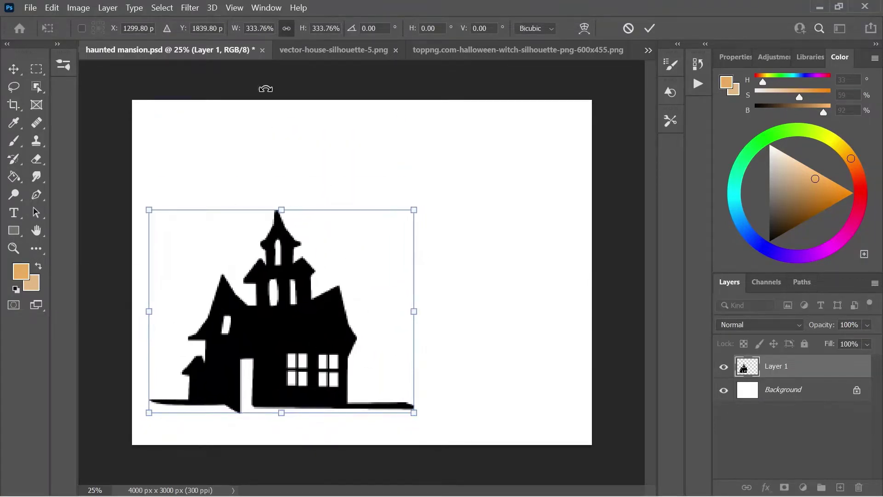
key("Return")
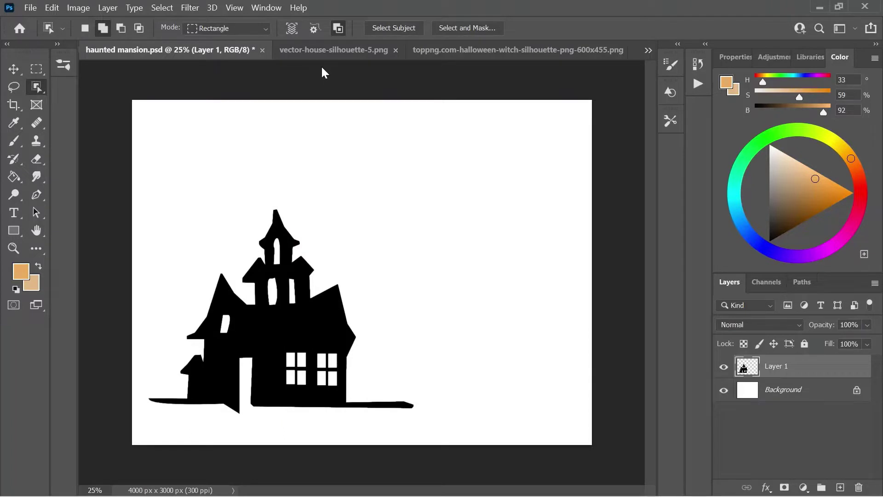
Step: Add new layers and fill Layer 3, above the Background, with dark indigo for the sky
left_click(841, 487)
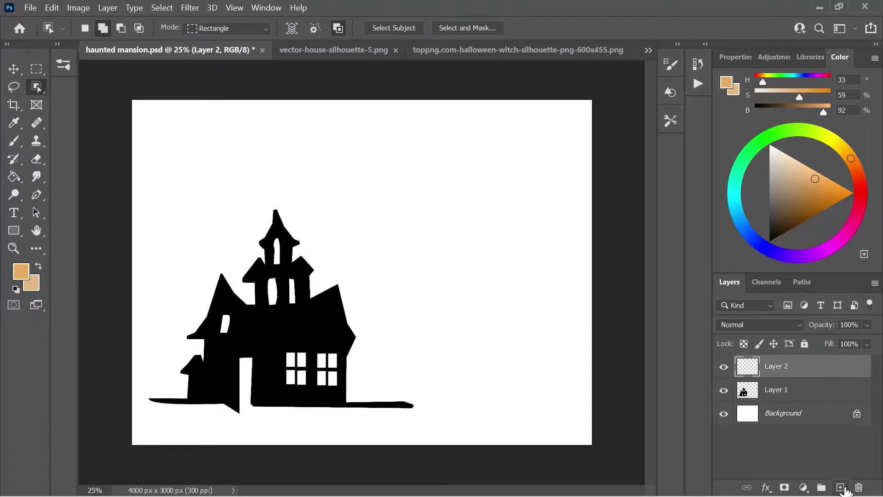
left_click(459, 53)
left_click(134, 49)
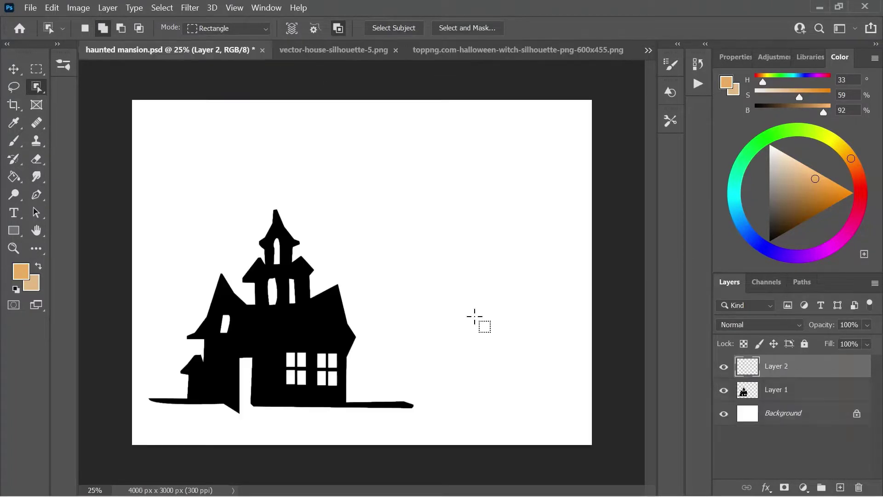
left_click(776, 413)
left_click(841, 487)
left_click(771, 255)
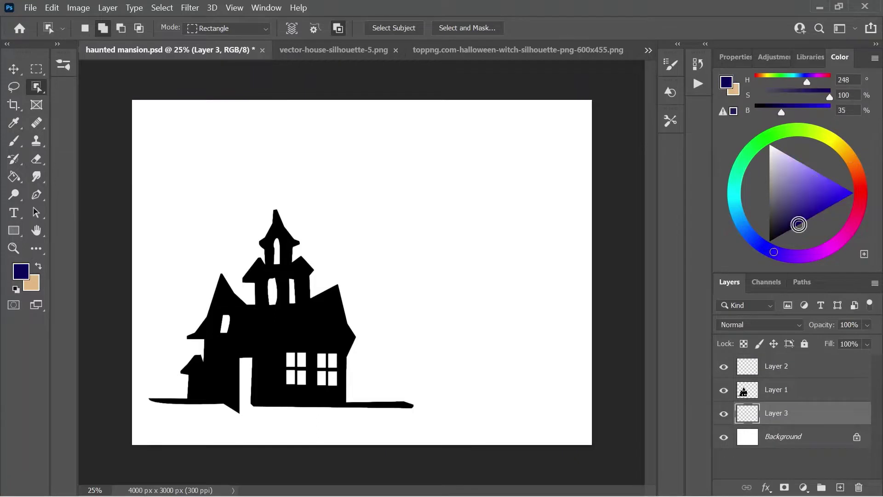
left_click(14, 176)
left_click(192, 159)
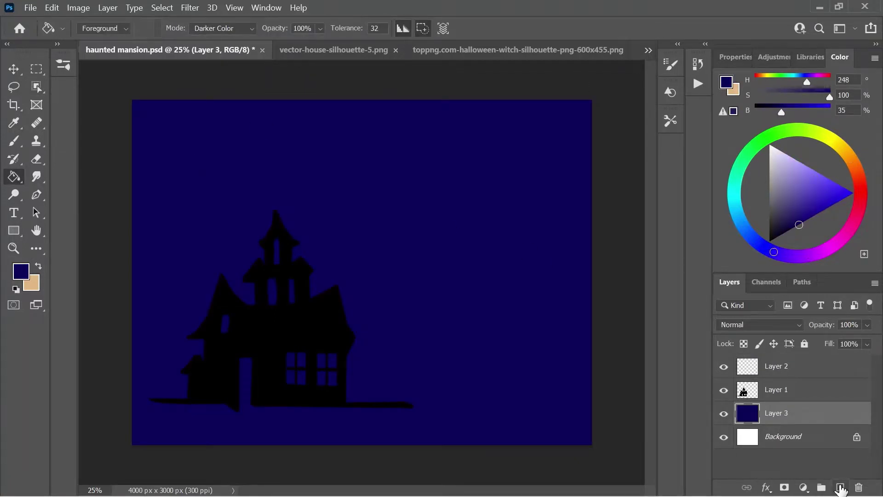
Step: Zoom in on the house, select Layer 4 beneath it, and set the foreground to bright yellow
left_click(790, 389)
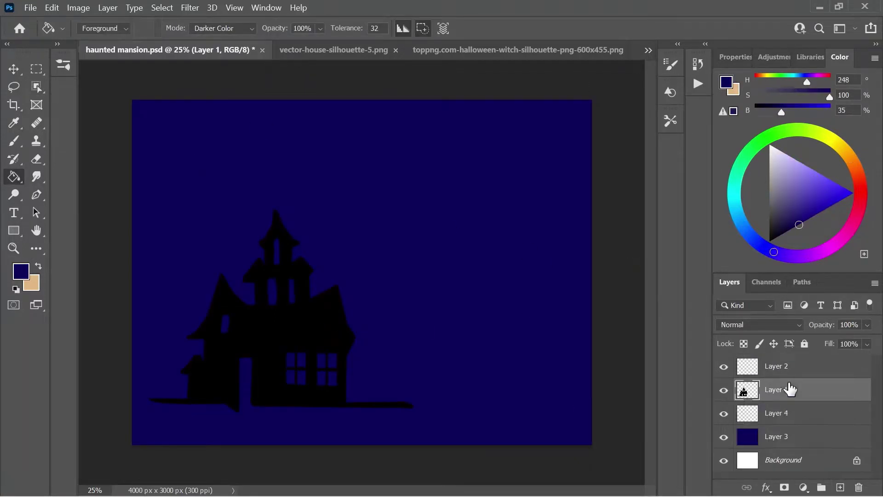
key("ctrl+plus")
key("ctrl+plus")
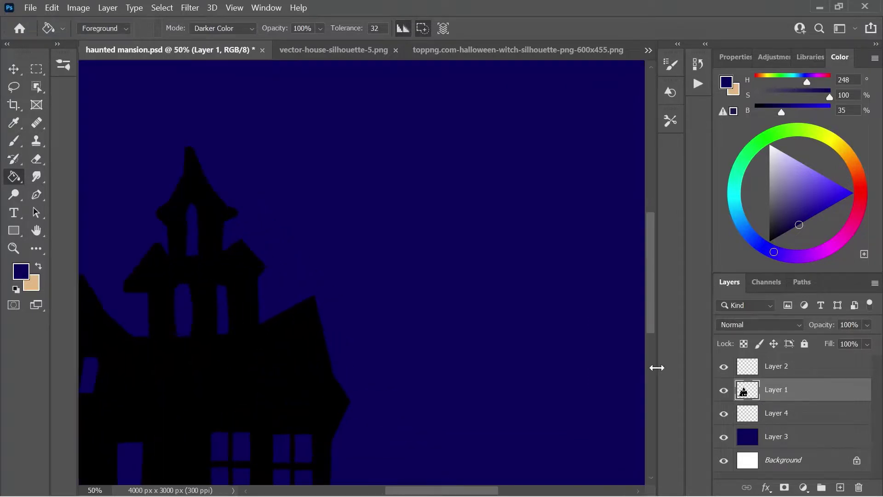
scroll(650, 337, "down", 3)
left_click_drag(404, 489, 373, 485)
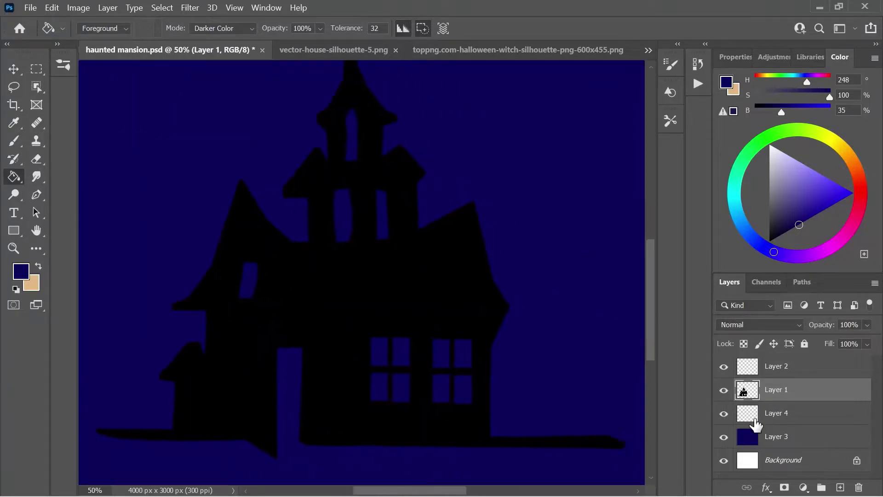
double_click(756, 426)
left_click(799, 184)
left_click(838, 140)
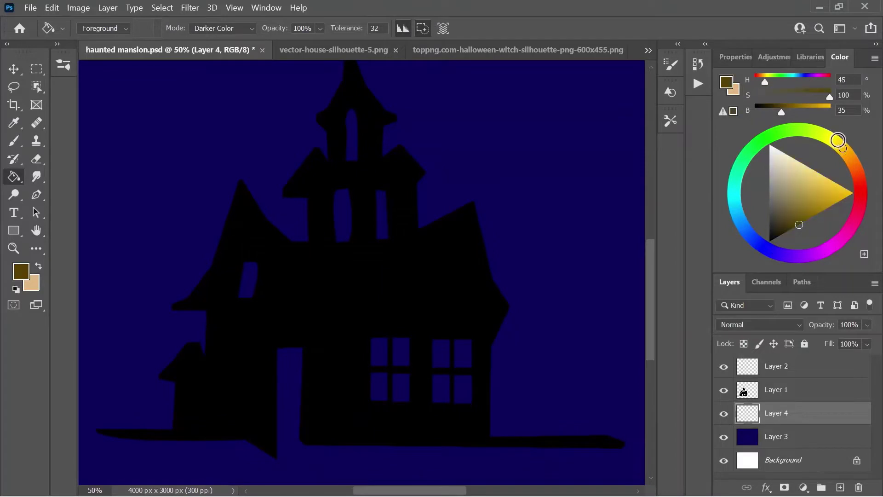
left_click_drag(838, 141, 833, 140)
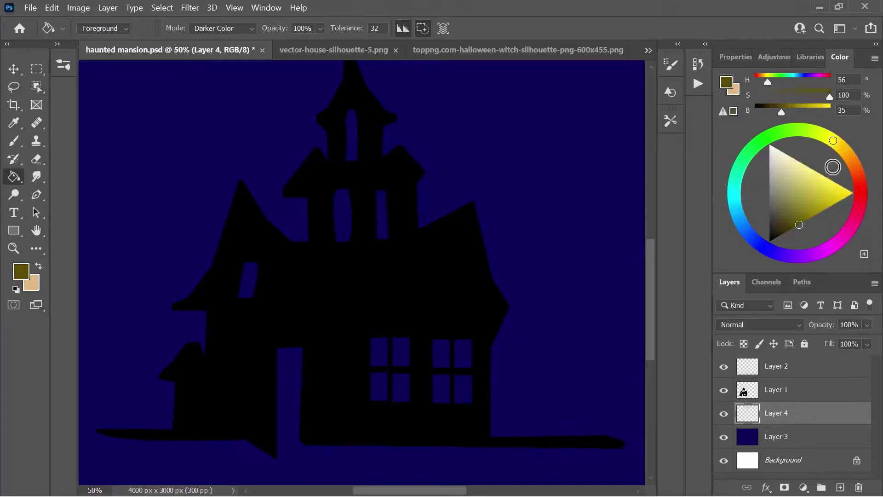
Step: Set up the Soft Airbrush brush at 190 px
left_click(11, 139)
left_click(95, 28)
scroll(164, 184, "up", 2)
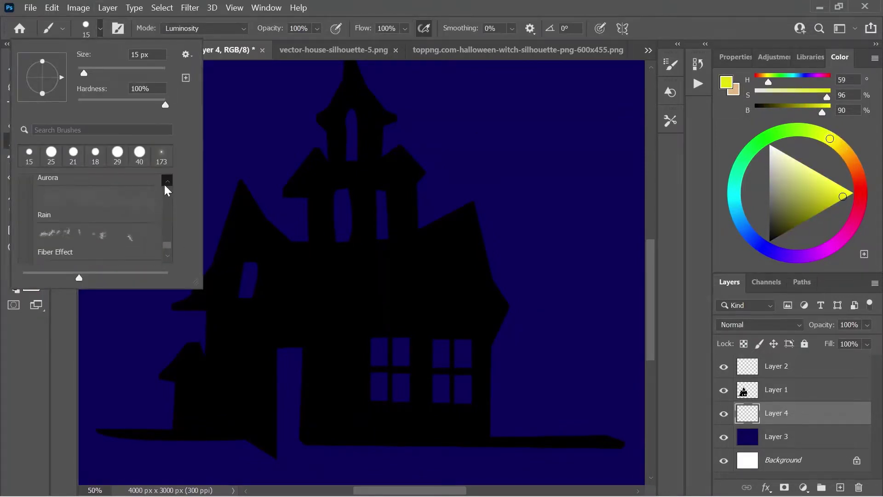
scroll(164, 184, "up", 2)
scroll(164, 184, "up", 2)
scroll(164, 184, "up", 2)
scroll(165, 186, "up", 2)
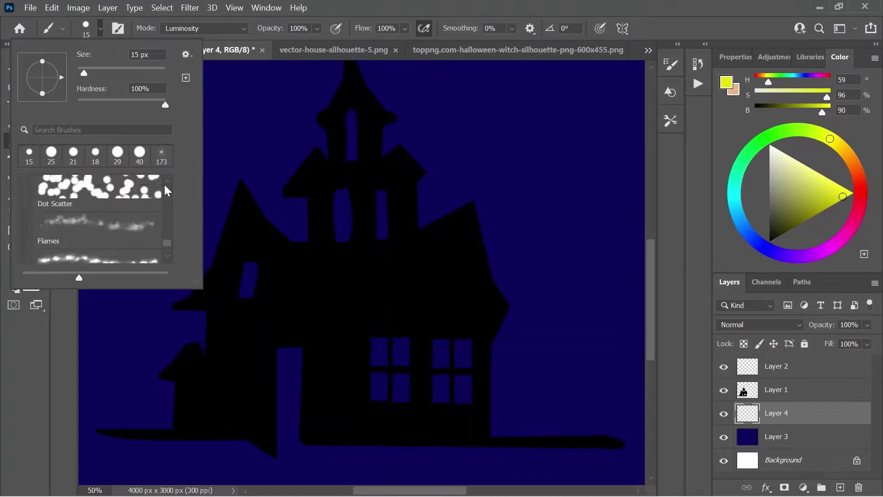
scroll(165, 186, "up", 2)
scroll(164, 185, "up", 2)
scroll(165, 186, "up", 2)
scroll(164, 184, "up", 2)
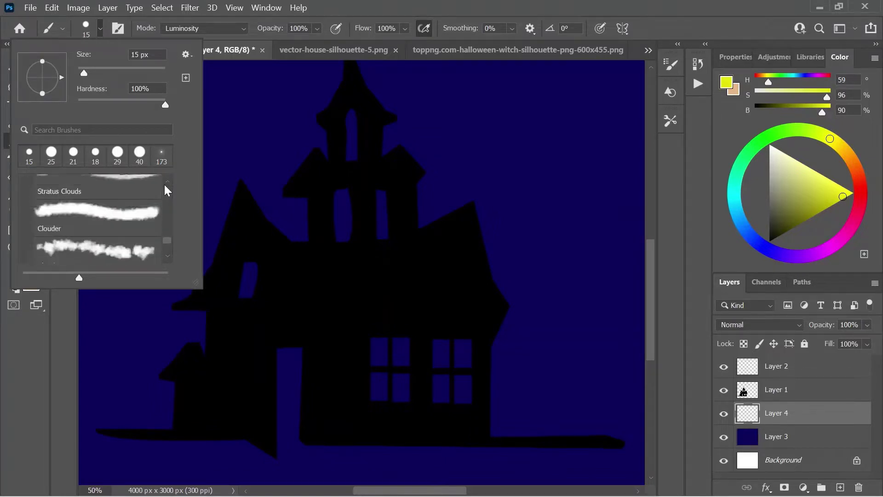
scroll(164, 184, "up", 2)
scroll(162, 214, "up", 2)
left_click(167, 256)
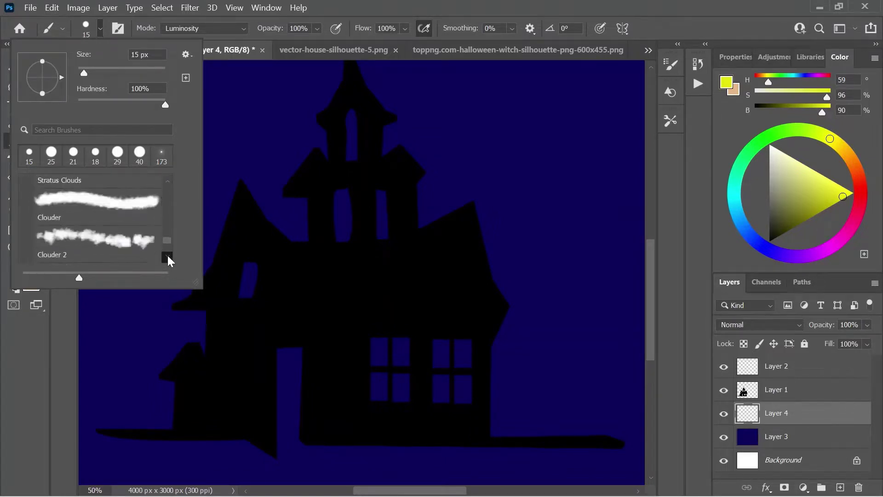
left_click(97, 237)
left_click(86, 28)
type("190")
key("Return")
Step: Paint yellow glow into the windows and doorway, erase stray strokes, and zoom back out
left_click_drag(352, 156, 352, 122)
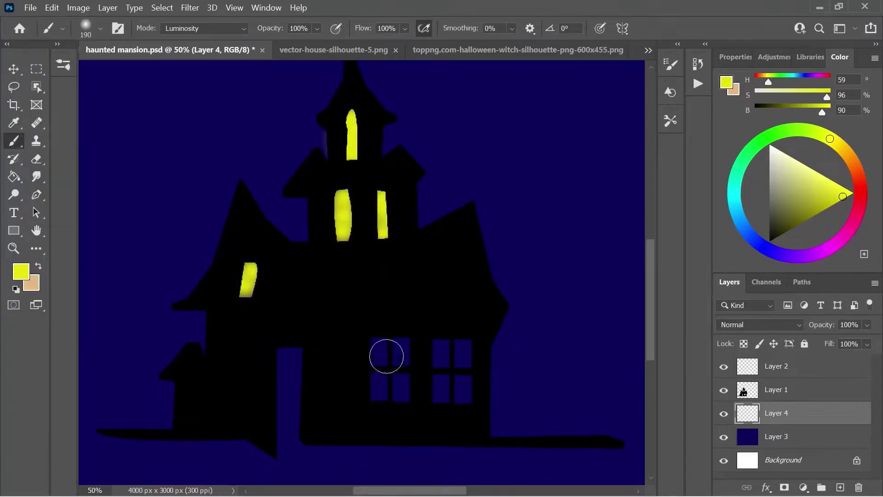
left_click(36, 159)
left_click_drag(352, 113, 334, 157)
left_click_drag(262, 265, 252, 266)
left_click(13, 140)
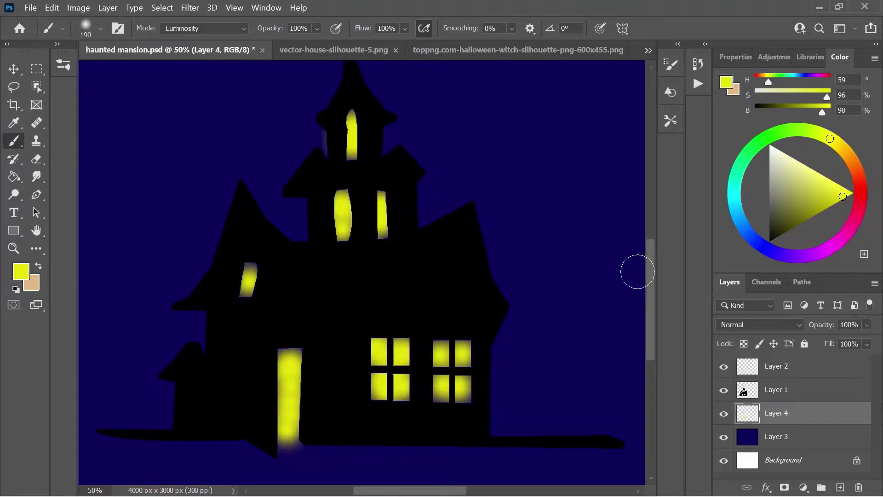
key("ctrl+minus")
key("ctrl+minus")
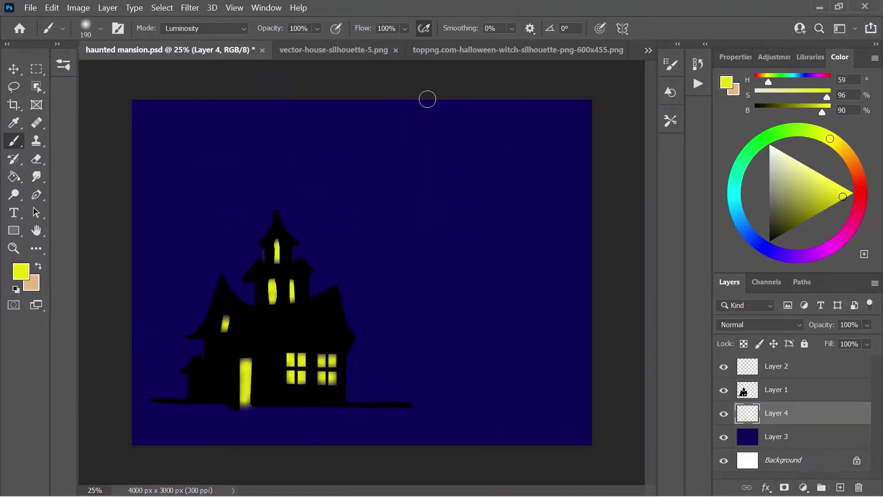
Step: Try a 2165 px soft yellow moon dab in the sky, then undo it
left_click(101, 29)
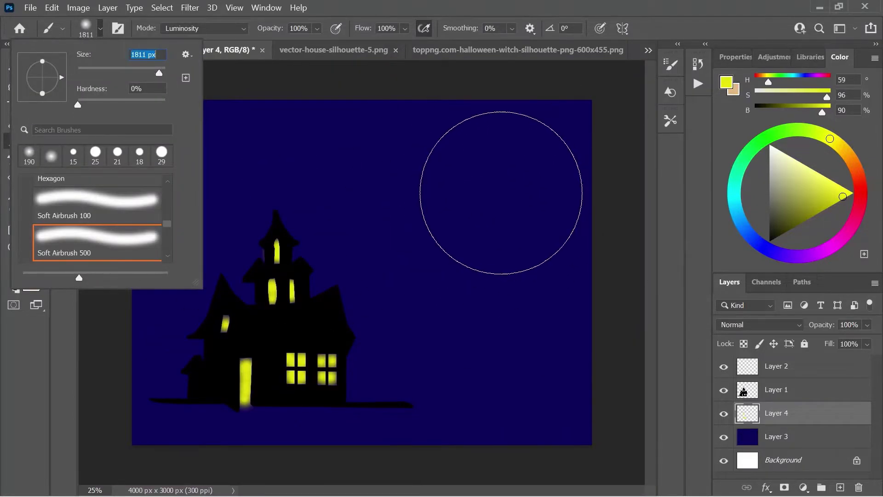
type("2165")
key("Return")
left_click(484, 192)
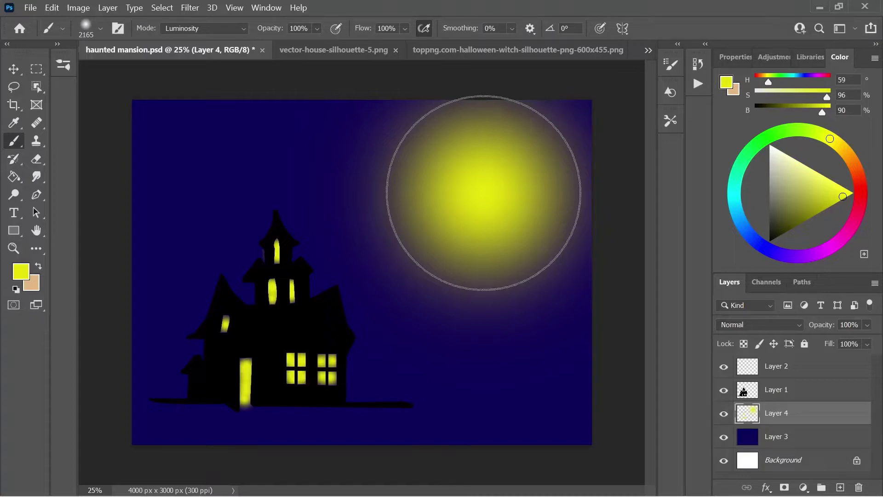
key("ctrl+z")
Step: Stamp a smaller yellow moon in the upper right with a Hard Round brush
left_click(100, 29)
left_click(28, 155)
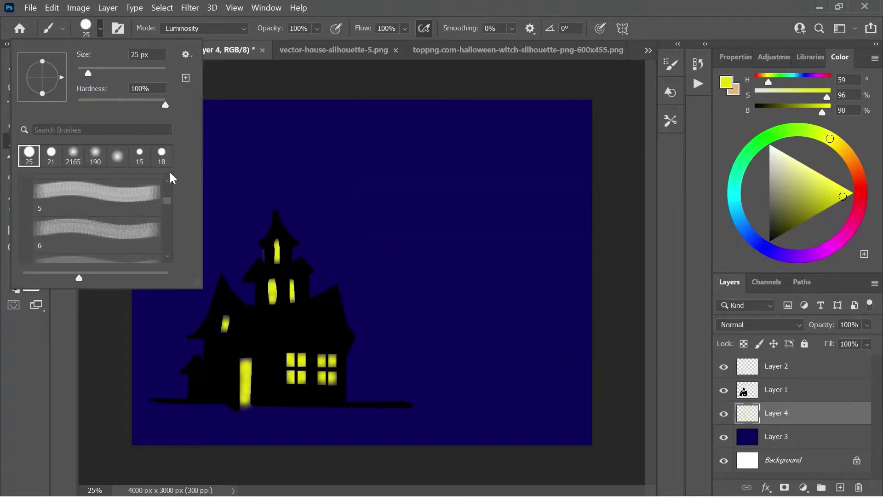
scroll(167, 203, "up", 5)
left_click(109, 242)
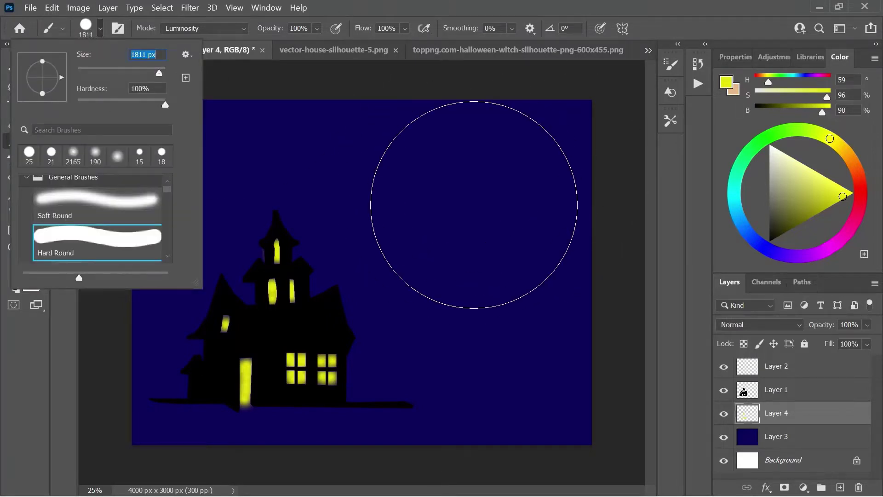
left_click(474, 205)
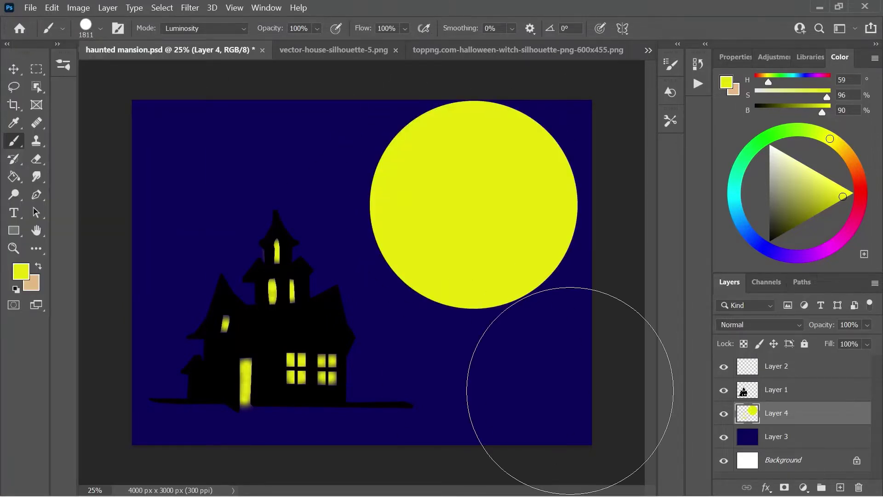
key("ctrl+z")
left_click(100, 28)
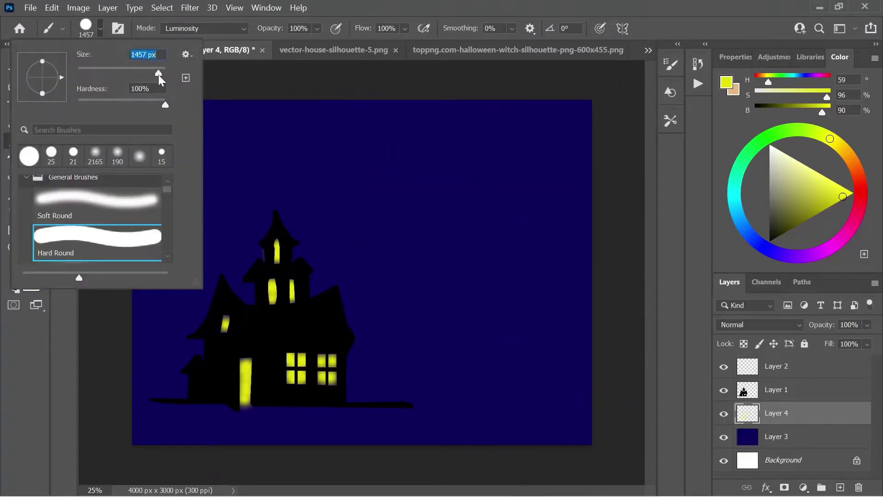
left_click(502, 180)
left_click(528, 51)
Step: Cycle through the open documents and return to the haunted mansion scene
key("ctrl+Tab")
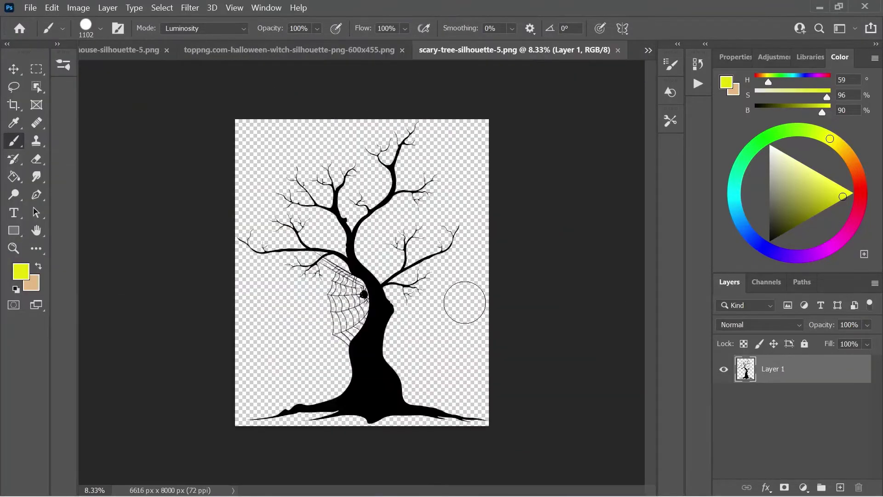
left_click(96, 52)
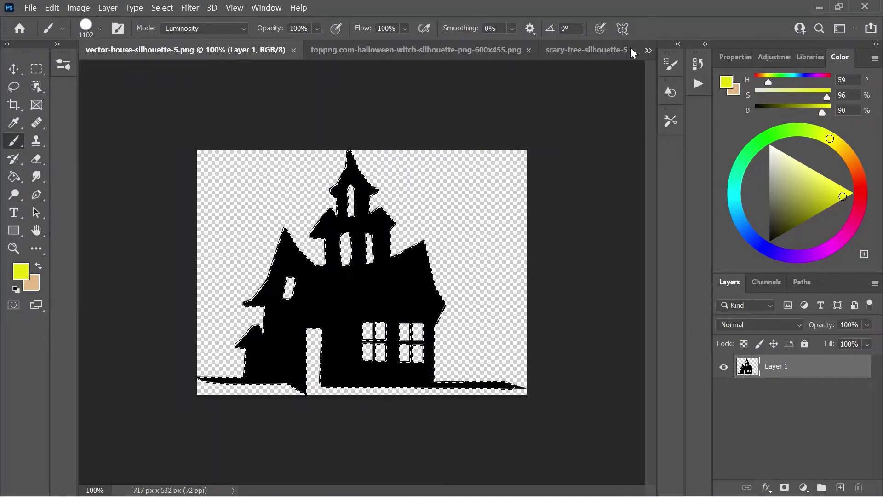
left_click(648, 49)
left_click(512, 54)
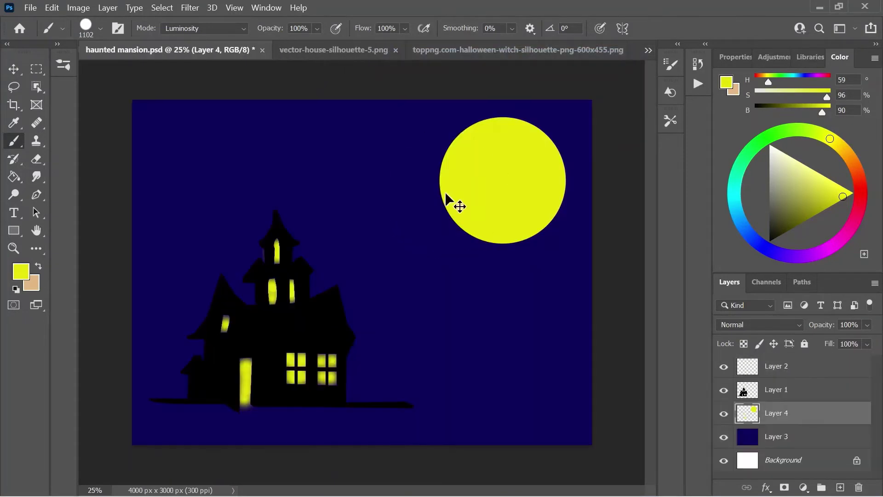
Step: Scale the tree to about 33% and position it on the right under the moon
key("ctrl+t")
key("Escape")
key("ctrl+t")
mouse_move(796, 420)
left_mouse_down()
mouse_move(533, 151)
mouse_move(292, 113)
left_mouse_up()
left_click_drag(442, 249, 458, 272)
left_click_drag(354, 136, 404, 138)
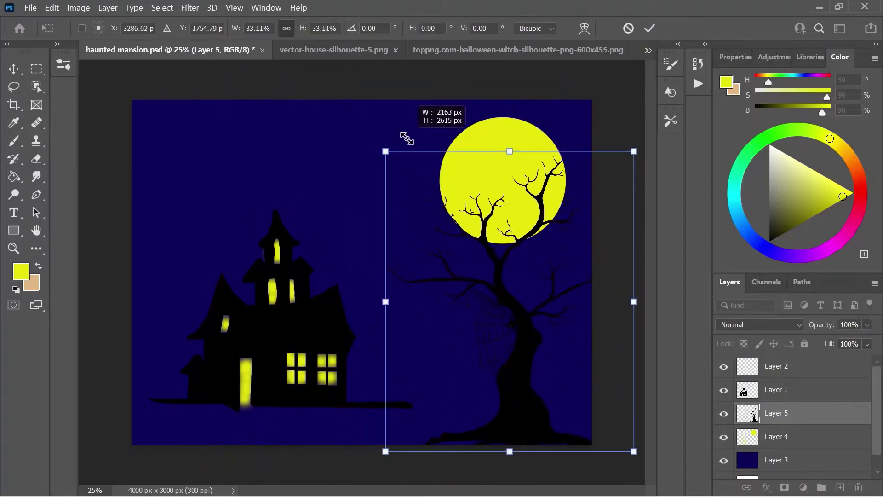
mouse_move(499, 193)
left_mouse_down()
mouse_move(501, 222)
mouse_move(491, 225)
left_mouse_up()
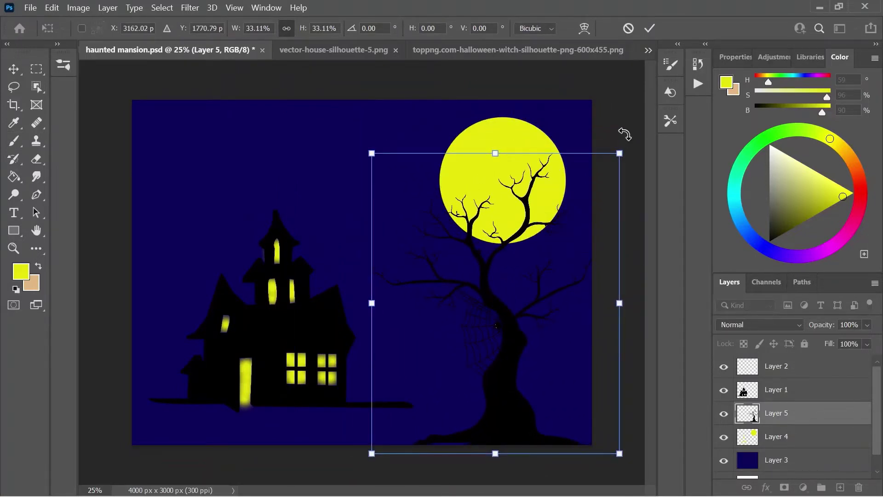
key("Return")
left_click(776, 390)
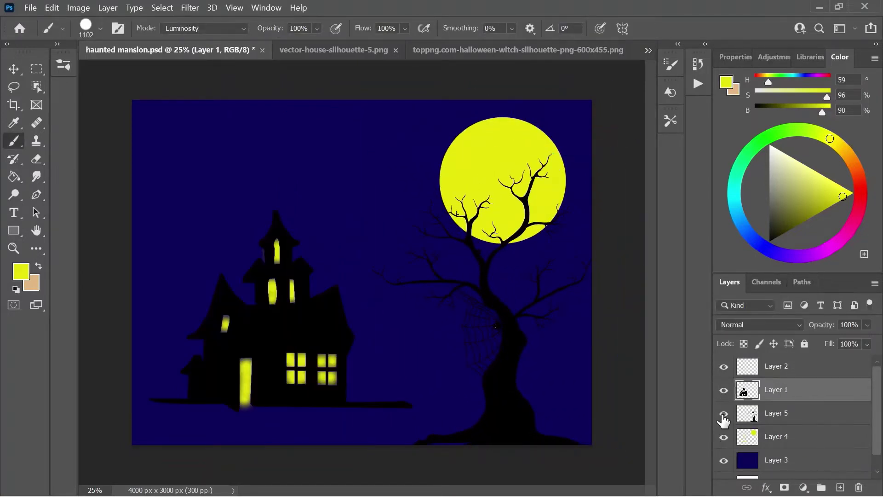
Step: Keep a hidden duplicate of the moon layer and erase the moon from Layer 4
left_click(723, 437)
left_click(754, 436)
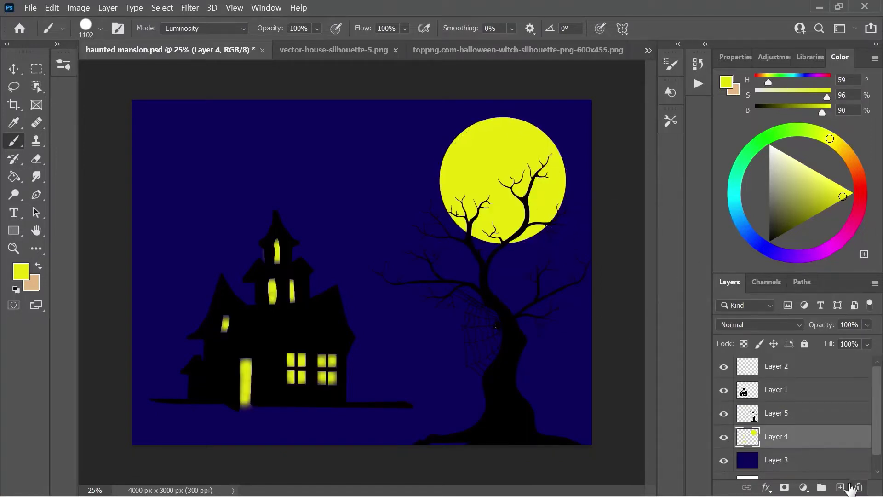
key("alt+bracketleft")
key("e")
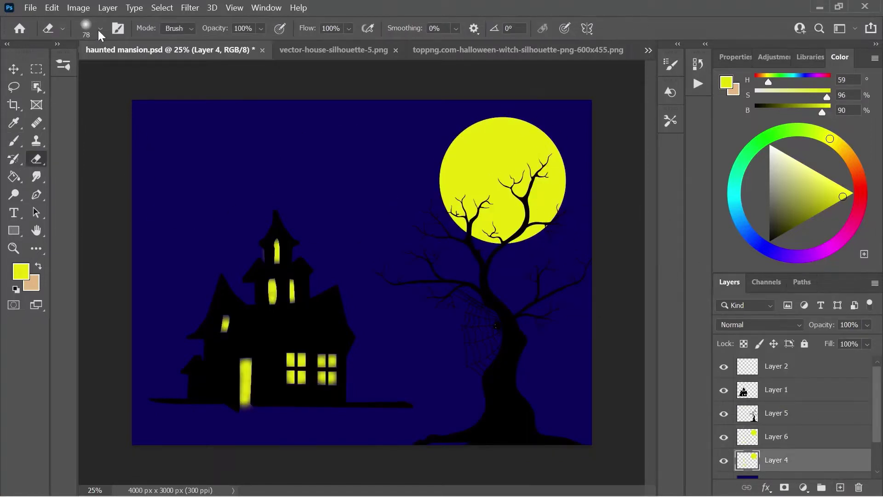
left_click(101, 28)
left_click(723, 437)
mouse_move(515, 124)
left_mouse_down()
mouse_move(566, 226)
mouse_move(491, 143)
left_mouse_up()
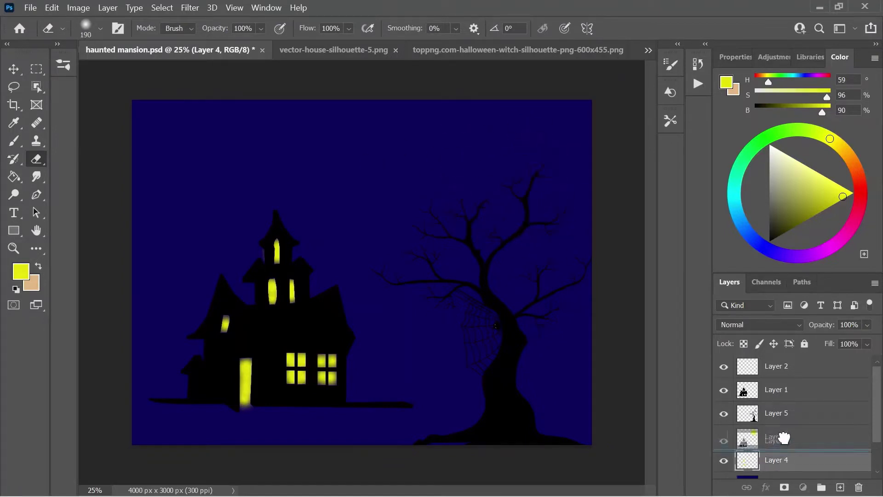
Step: Merge the house into Layer 4 and move it toward the lower left
left_click_drag(784, 438, 784, 442)
key("ctrl+e")
key("v")
left_click_drag(246, 265, 212, 302)
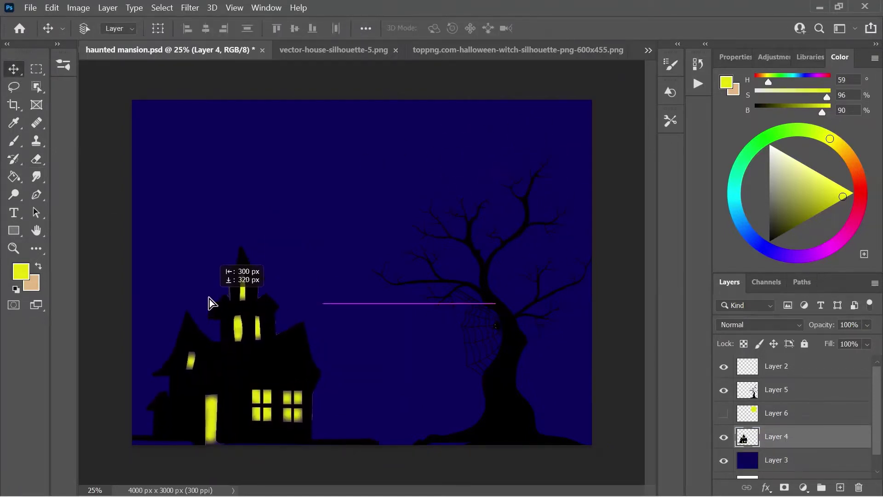
Step: Warp the house into a crooked, leaning shape by pulling its corners and right side
key("ctrl+t")
left_click(52, 8)
left_click(264, 188)
left_click_drag(115, 146, 122, 71)
left_click_drag(531, 146, 607, 108)
left_click_drag(114, 445, 127, 455)
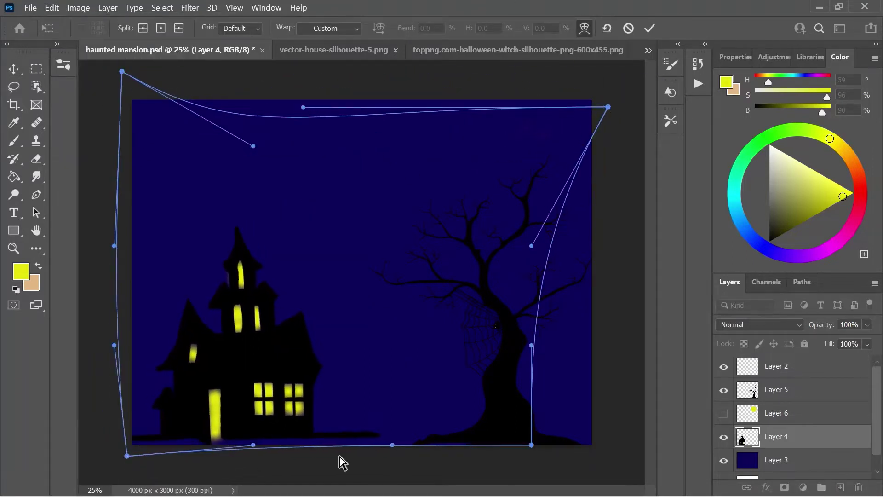
left_click_drag(392, 444, 321, 441)
left_click_drag(531, 345, 564, 365)
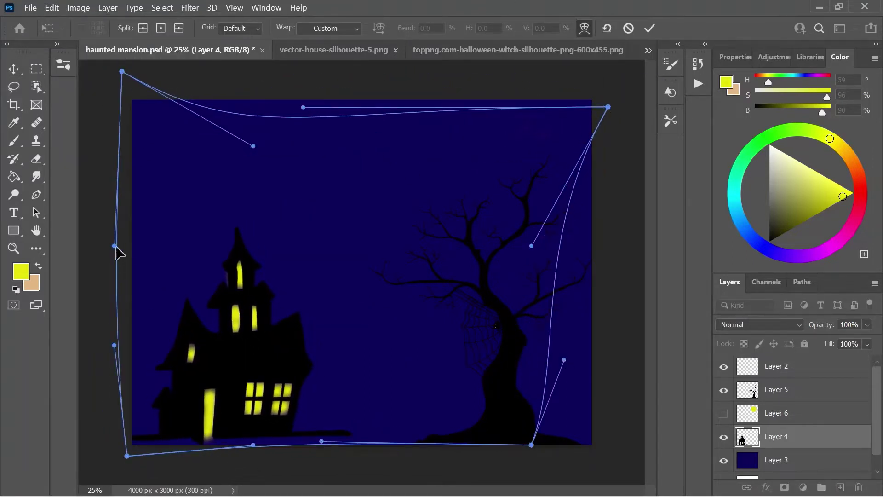
key("Return")
Step: With a black 34 px brush, paint the ground line and two grave crosses, then show Layer 6's moon
key("b")
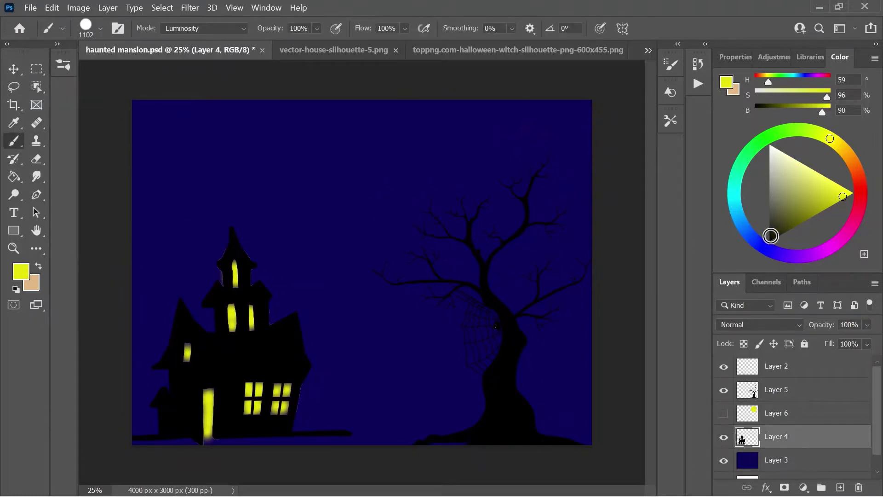
left_click(236, 433, "alt")
left_click(101, 28)
double_click(99, 209)
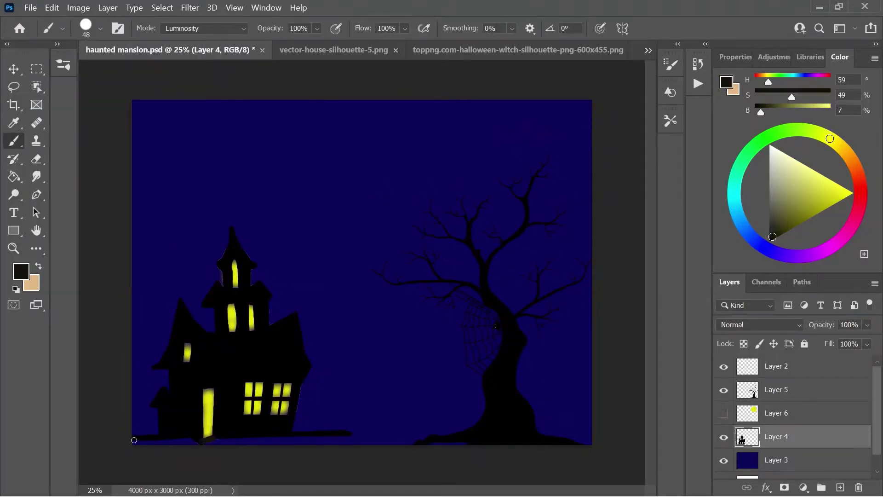
left_click(186, 363, "alt")
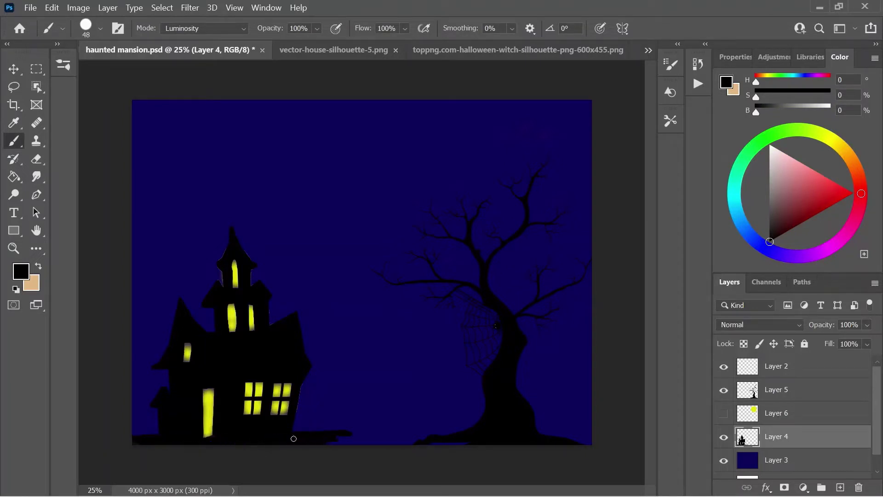
left_click(100, 28)
left_click_drag(98, 71, 92, 71)
left_click(340, 420)
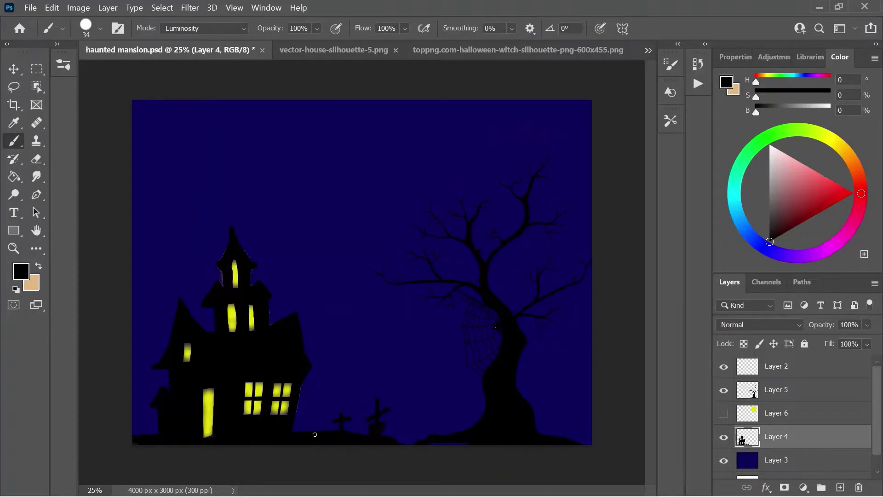
left_click(724, 413)
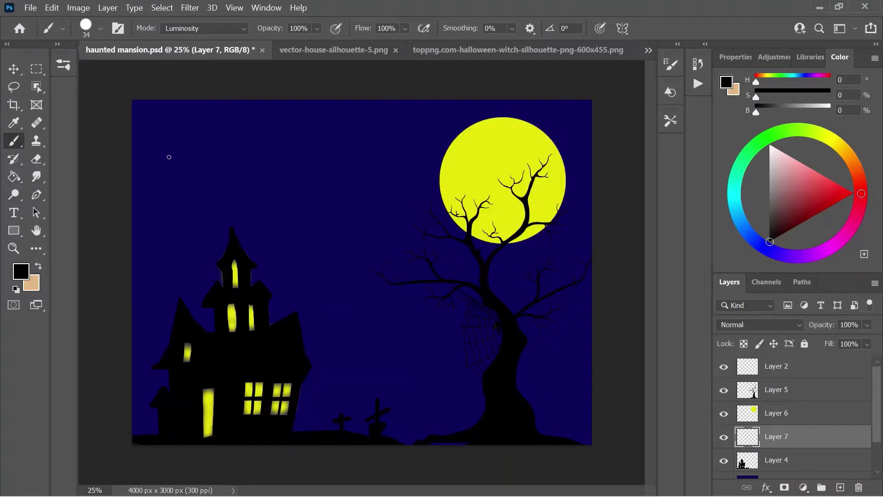
Step: Paint a soft glow around the moon using its sampled yellow colour
left_click(100, 28)
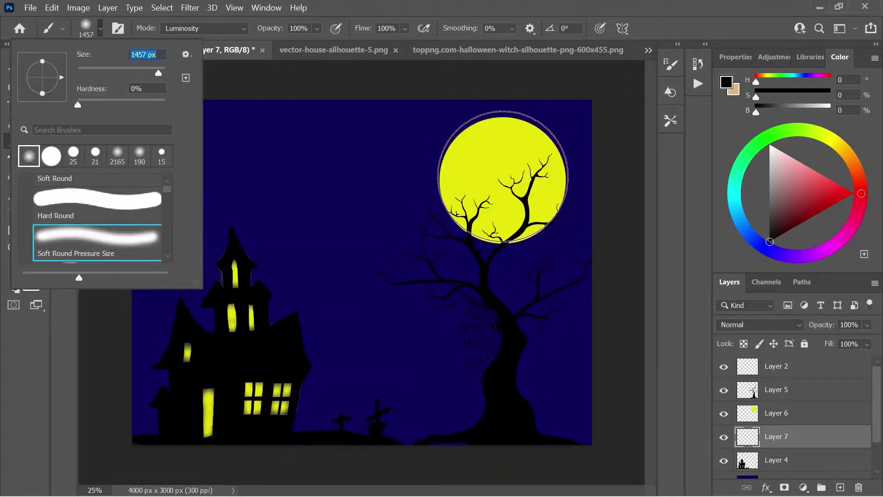
left_click(499, 176)
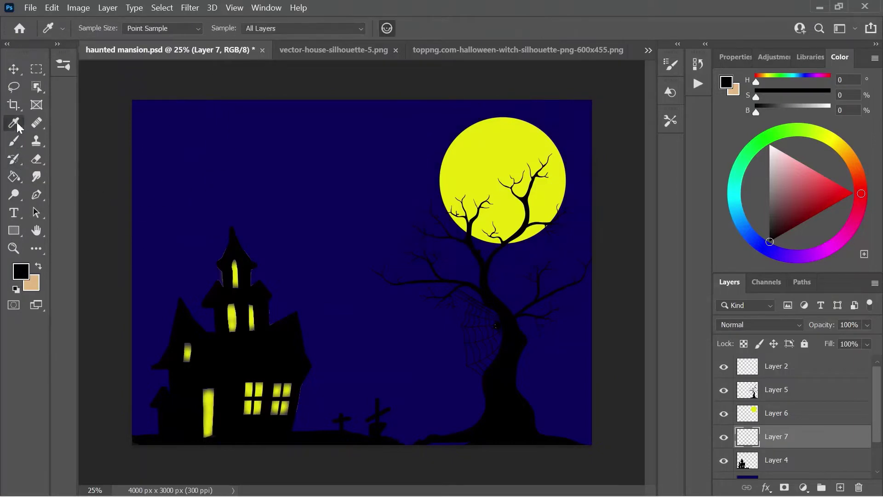
left_click(501, 181, "alt")
Step: Bring the witch silhouette onto the moon, shrinking and tilting it
left_click(529, 48)
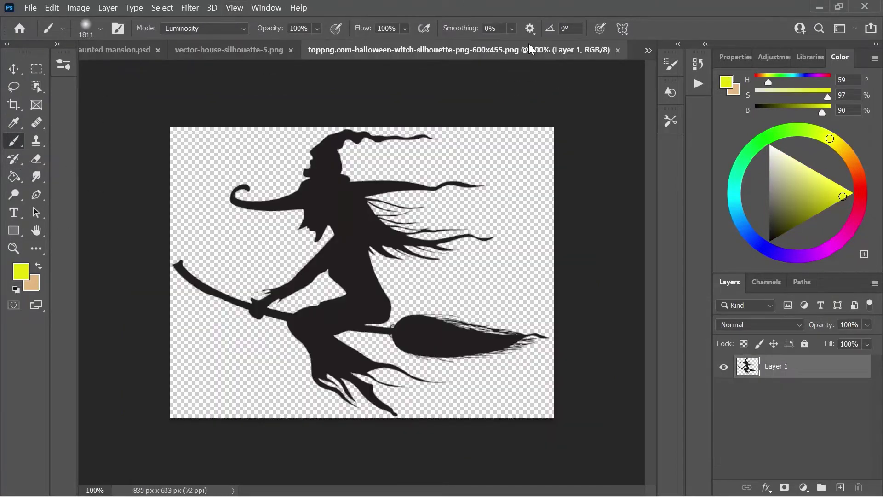
key("v")
left_click(116, 51)
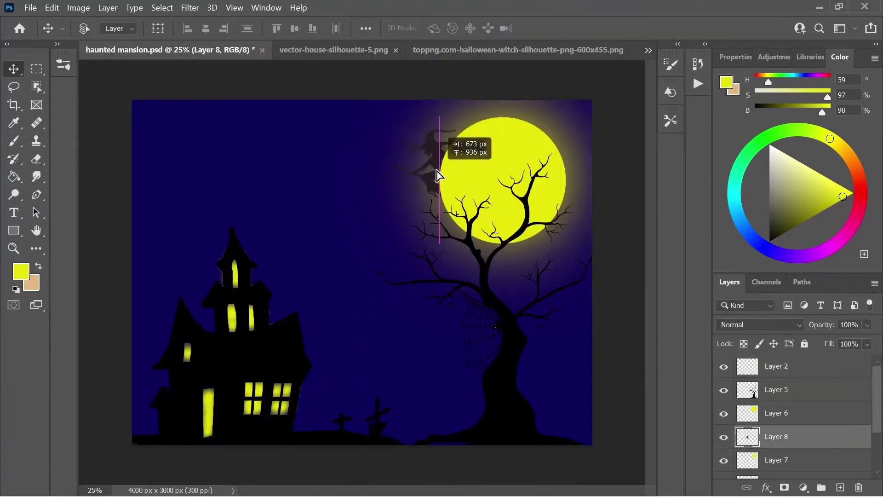
left_click_drag(116, 51, 386, 173)
left_click_drag(488, 251, 584, 260)
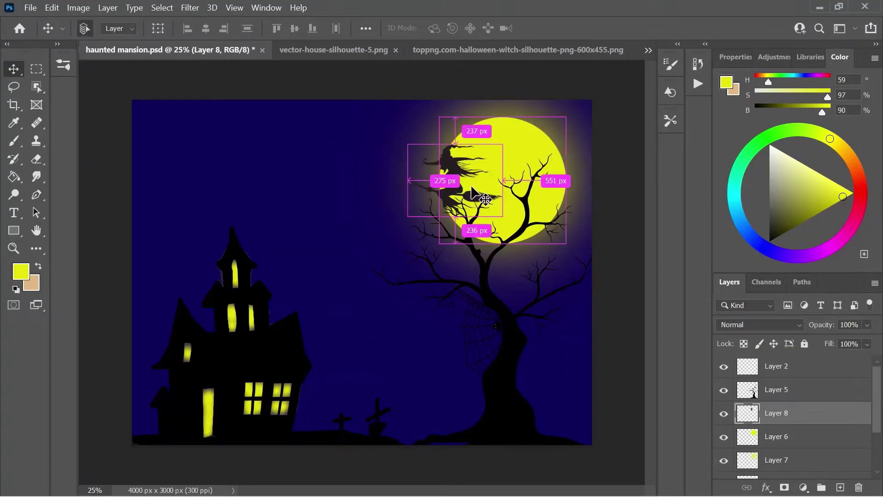
key("ctrl+t")
mouse_move(407, 145)
left_mouse_down()
mouse_move(424, 156)
mouse_move(464, 138)
mouse_move(543, 131)
mouse_move(485, 154)
left_mouse_up()
key("Return")
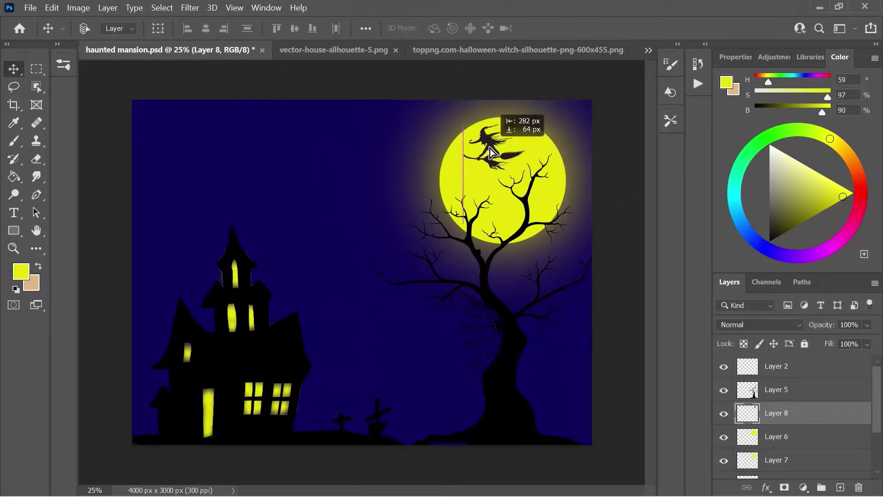
Step: Paste the bat flock image into the upper left of the scene, then scale and rotate it
left_click(30, 8)
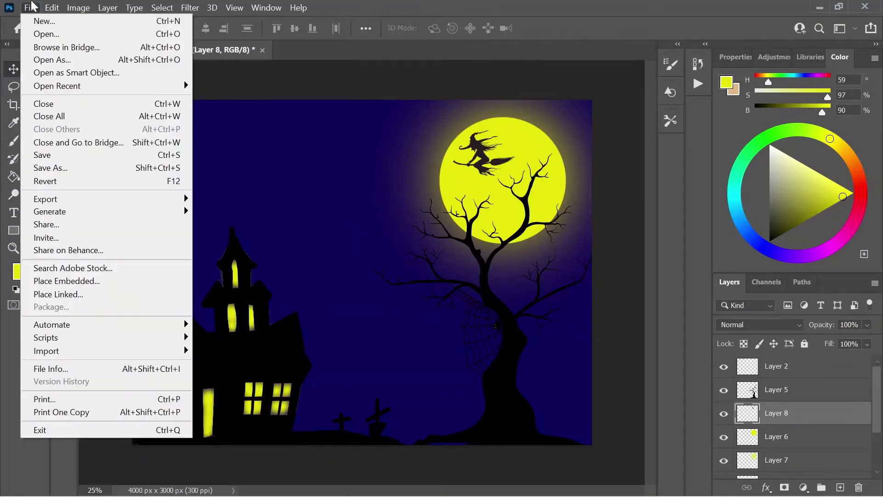
left_click(40, 32)
double_click(334, 162)
left_click(116, 51)
key("ctrl+v")
mouse_move(362, 258)
left_mouse_down()
mouse_move(306, 223)
mouse_move(156, 184)
left_mouse_up()
key("ctrl+t")
mouse_move(187, 227)
left_mouse_down()
mouse_move(197, 145)
mouse_move(173, 250)
mouse_move(302, 256)
left_mouse_up()
mouse_move(286, 223)
left_mouse_down()
mouse_move(280, 207)
mouse_move(167, 181)
left_mouse_up()
key("Return")
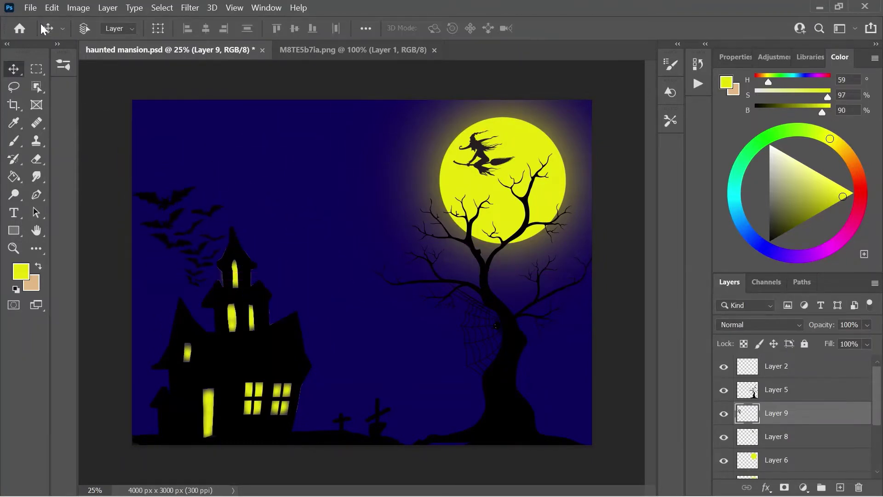
Step: Open the single bat image, copy a rectangular selection of it and paste it into the mansion
key("ctrl+o")
double_click(231, 207)
left_click(103, 51)
key("ctrl+v")
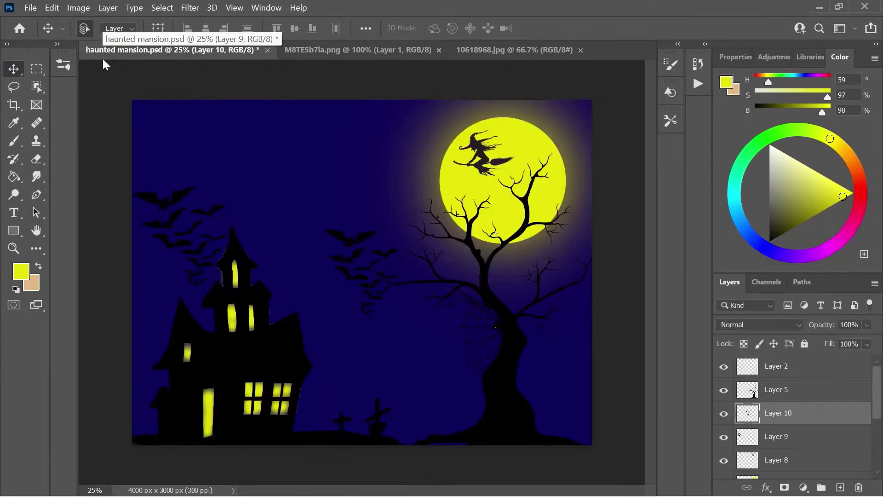
key("ctrl+shift+Tab")
left_click(108, 49)
key("ctrl+shift+Tab")
left_click(37, 86)
left_click_drag(252, 187, 493, 349)
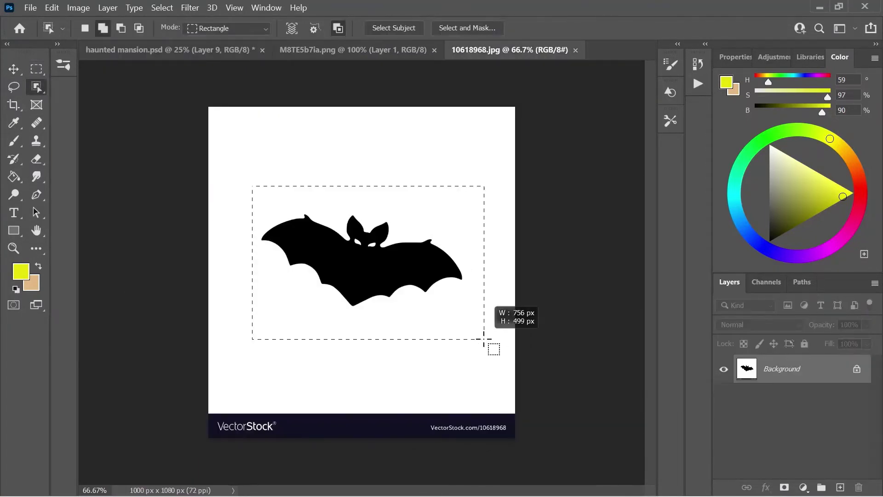
key("ctrl+c")
key("ctrl+Tab")
key("ctrl+v")
Step: Move the single bat left above the house, then enlarge and tilt it
key("v")
mouse_move(368, 278)
left_mouse_down()
mouse_move(321, 285)
mouse_move(317, 298)
mouse_move(351, 292)
mouse_move(228, 166)
mouse_move(262, 201)
left_mouse_up()
key("ctrl+t")
left_click_drag(287, 154, 300, 162)
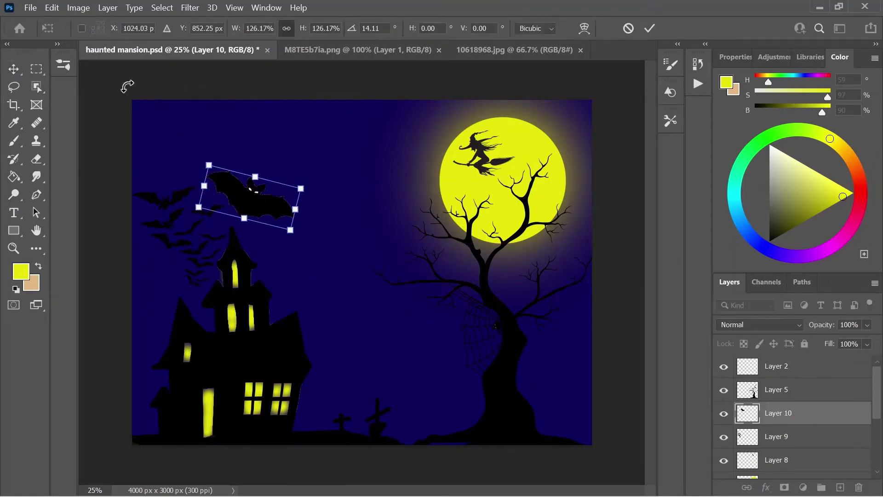
key("Return")
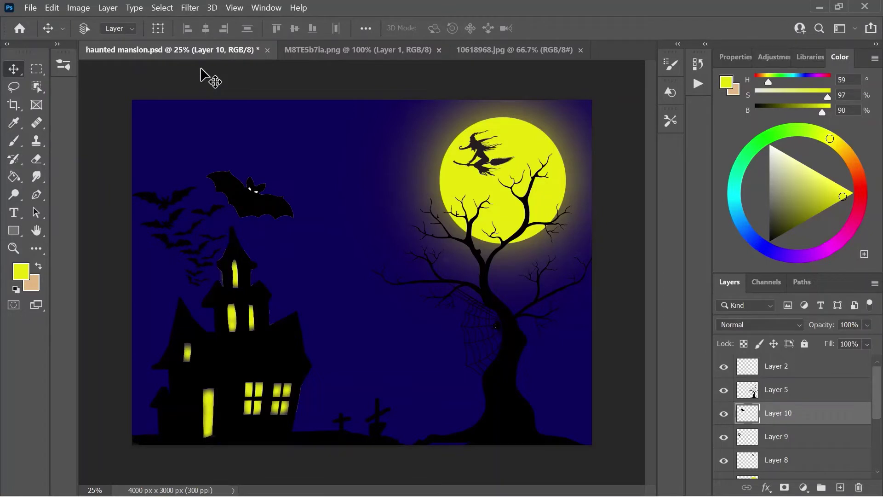
Step: Delete Layer 2 and add a new empty layer above the sky Layer 3
left_click(859, 487)
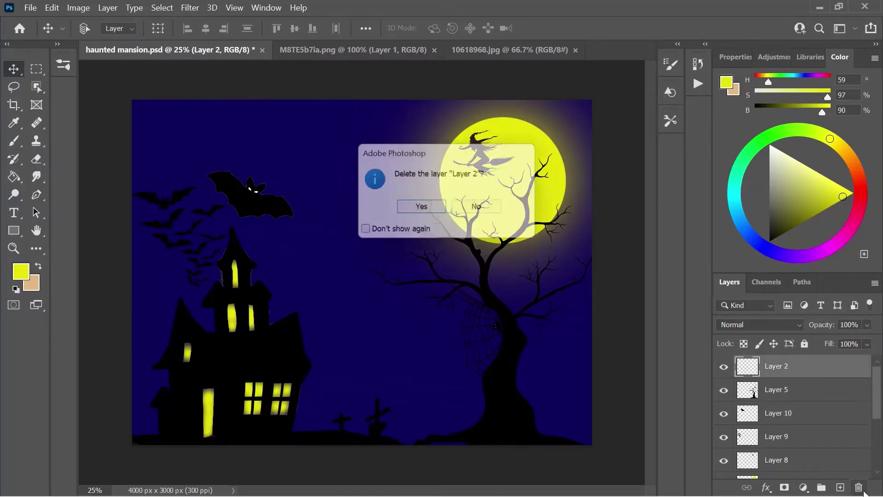
key("Return")
scroll(791, 413, "down", 2)
left_click(778, 444)
left_click(840, 487)
Step: Choose a cloud brush and paint a first pass of clouds across the sky
left_click(14, 141)
left_click(101, 28)
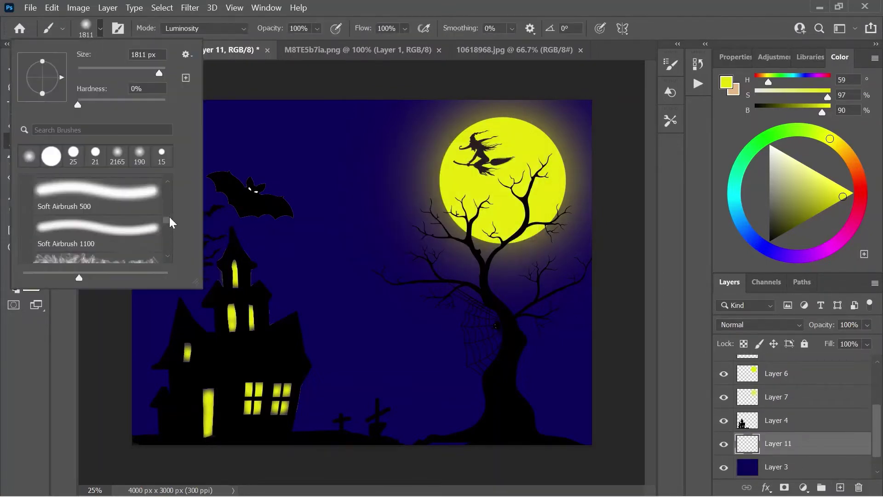
left_click(92, 242)
key("Return")
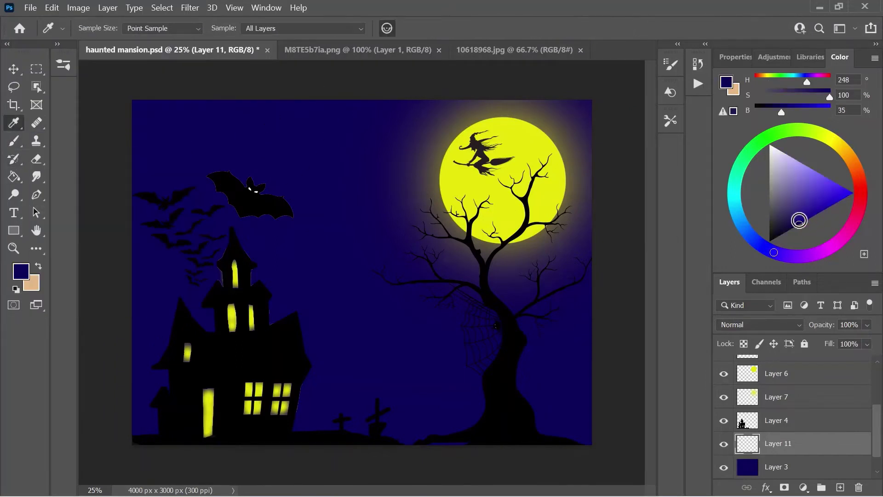
left_click(100, 28)
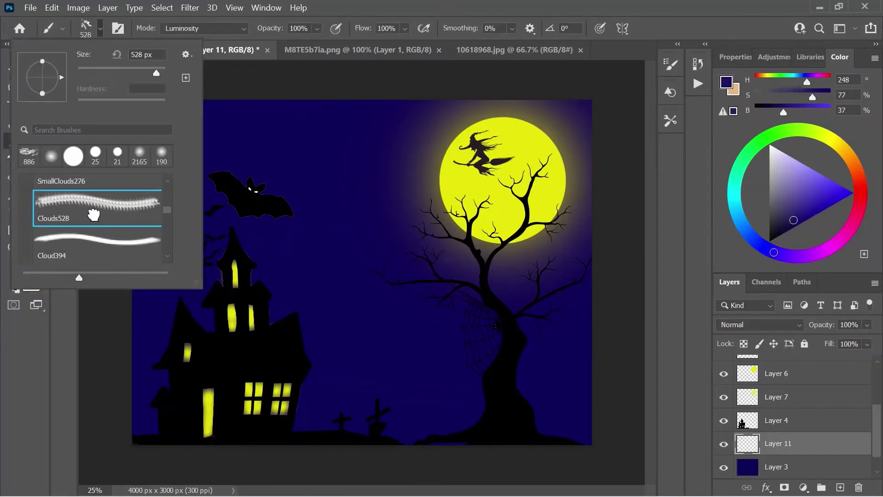
mouse_move(170, 175)
left_mouse_down()
mouse_move(169, 212)
mouse_move(167, 179)
left_mouse_up()
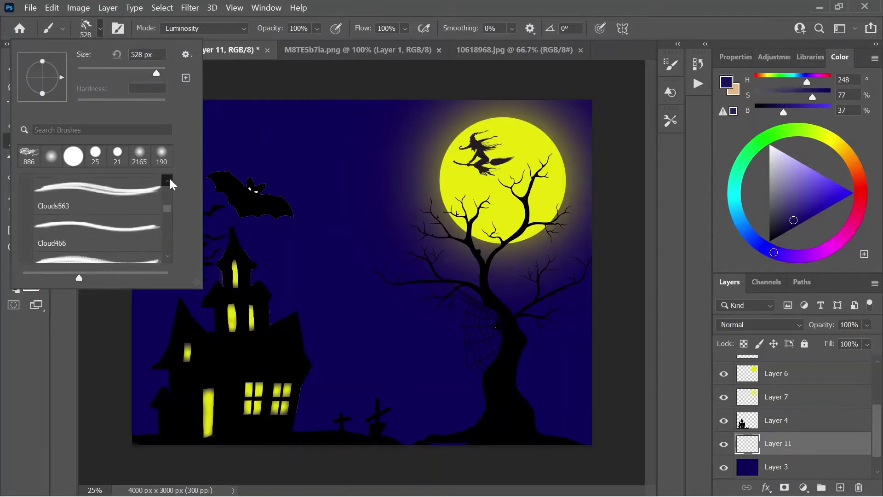
left_click(92, 242)
key("Return")
left_click_drag(407, 138, 376, 282)
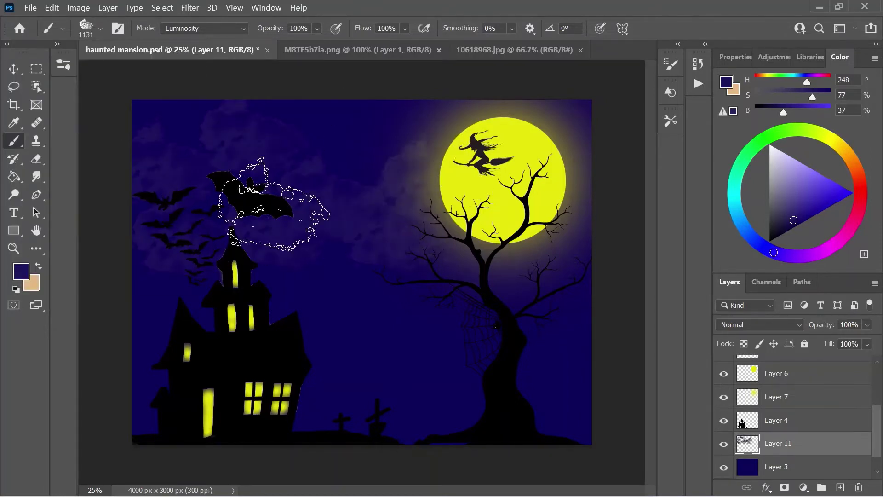
Step: Add brighter blue cloud texture with Cloud1359 in the lower sky and MushroomCloud966 dabs near the trunk
left_click(95, 29)
double_click(96, 198)
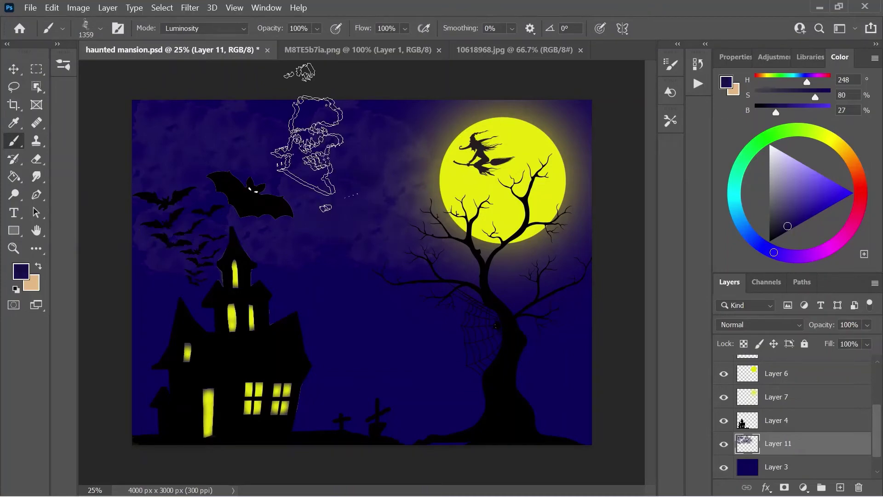
left_click(175, 234)
left_click(400, 313)
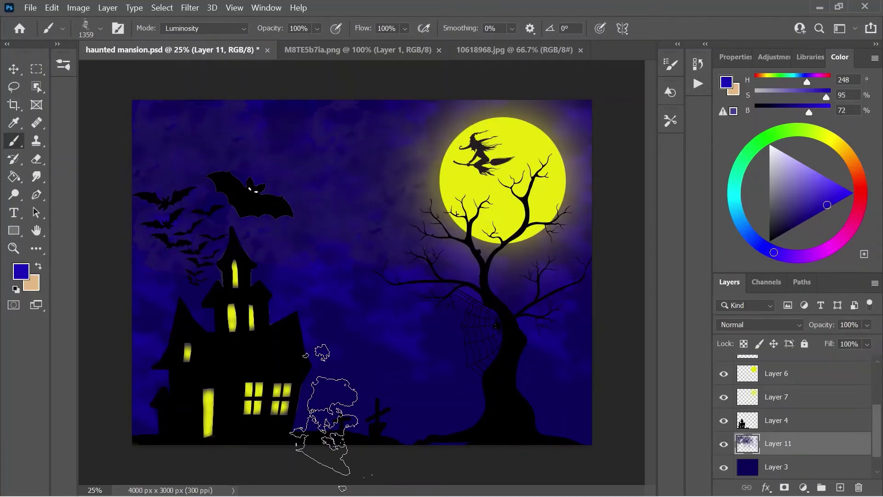
left_click(101, 29)
left_click(98, 195)
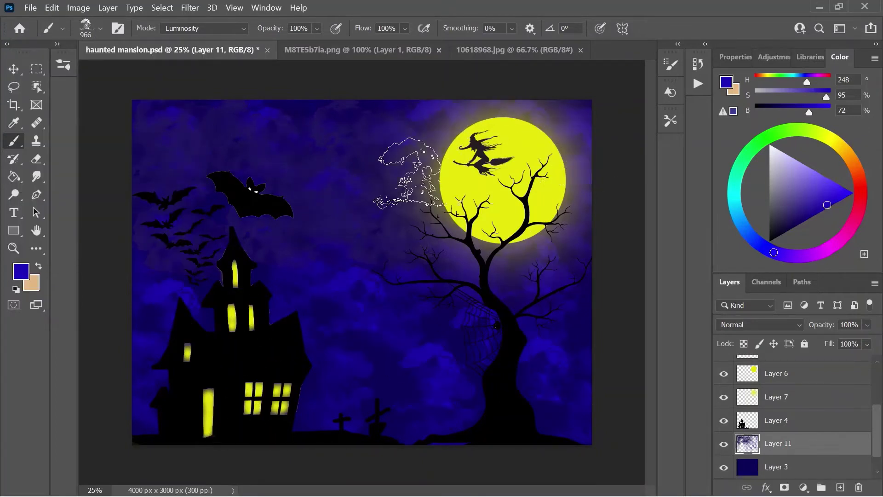
left_click(554, 405)
Step: Switch to the Cloud1000 brush at 1467 px and hide the Layer 11 clouds
left_click(100, 28)
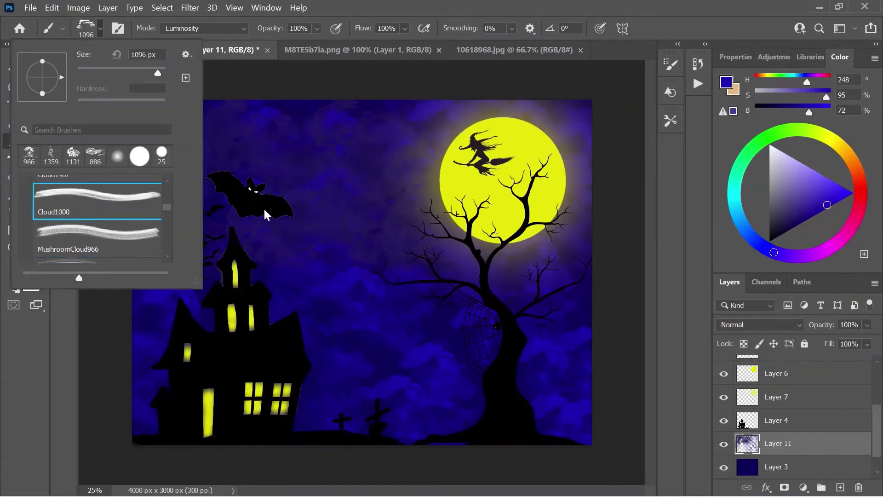
double_click(91, 221)
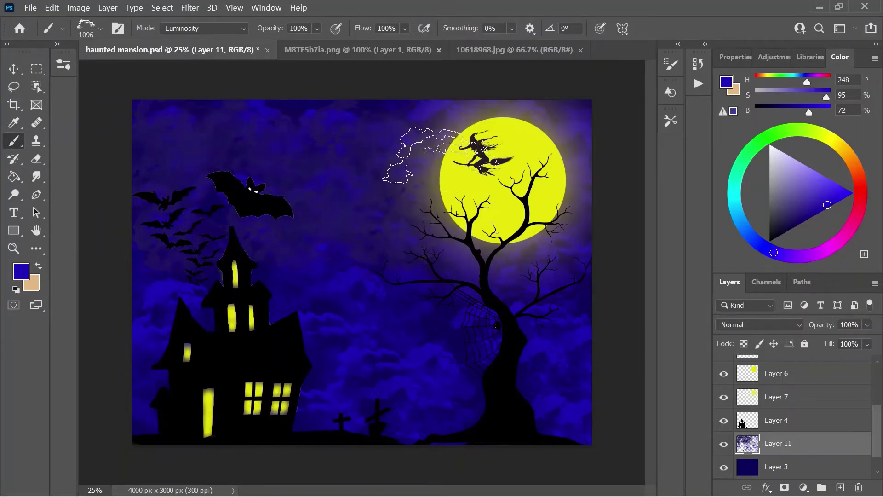
left_click(723, 467)
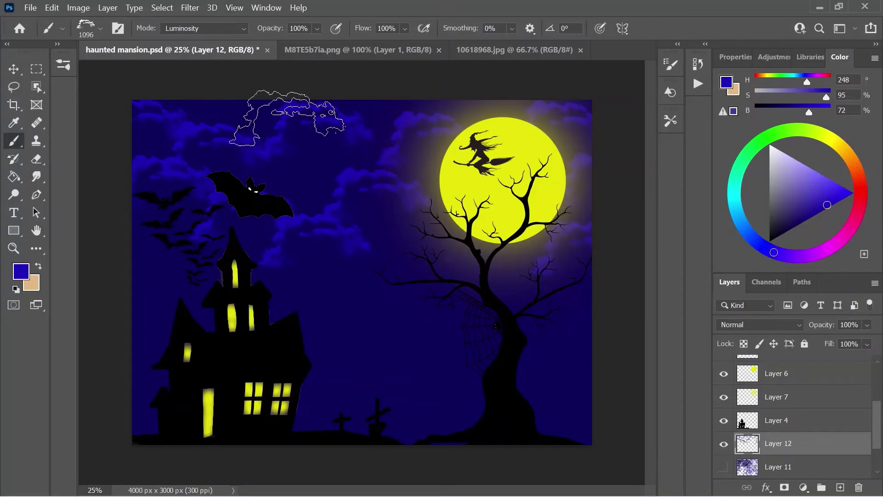
key("bracketleft")
key("bracketleft")
key("bracketleft")
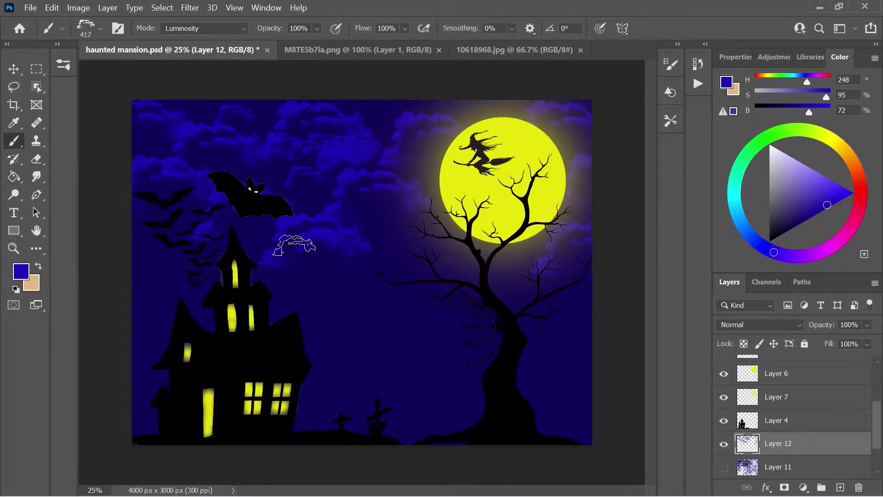
left_click(100, 28)
left_click_drag(55, 76, 92, 76)
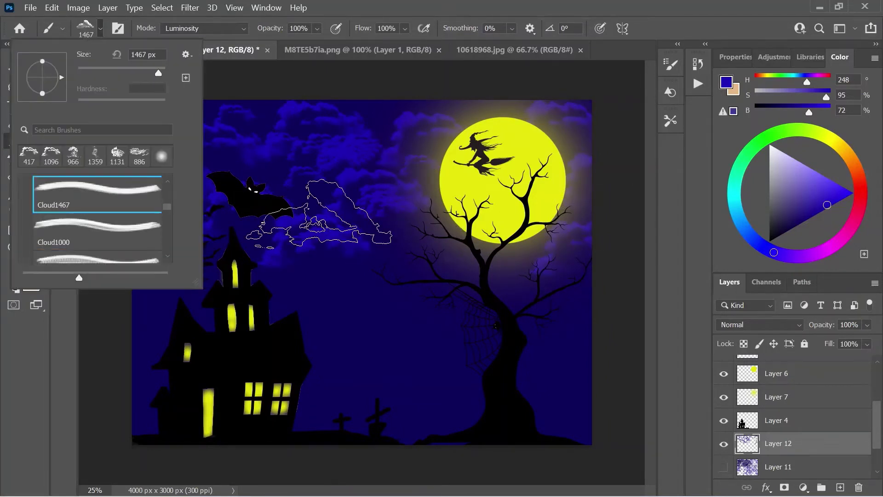
key("Return")
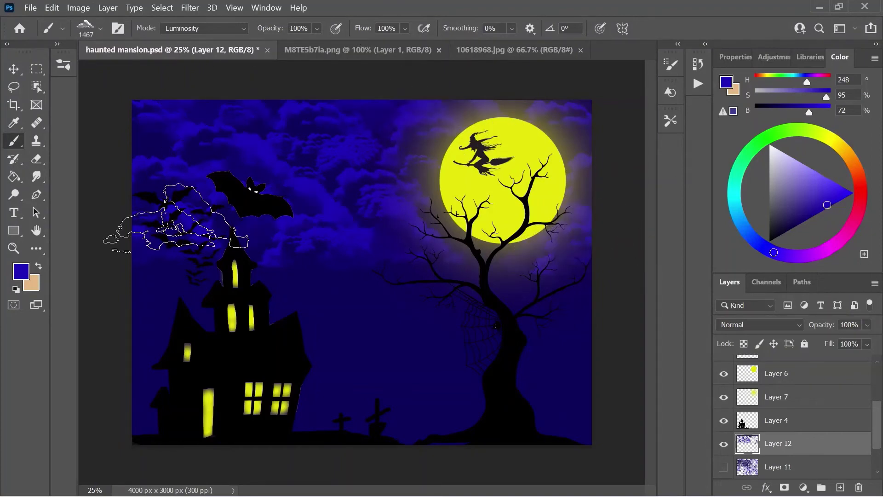
Step: Delete the earlier cloud layers, undo one deletion, and paint darker blue clouds across the top
left_click(858, 487)
left_click(407, 207)
left_click(858, 487)
key("Return")
key("ctrl+z")
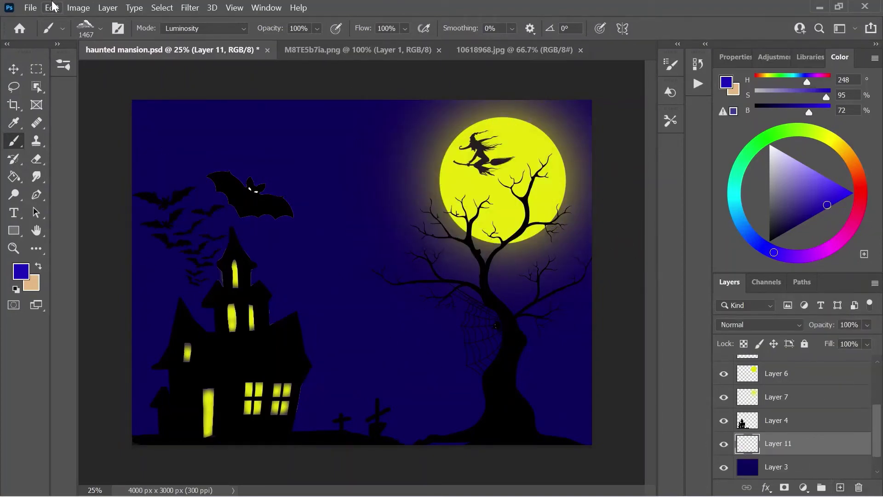
left_click(100, 28)
mouse_move(180, 170)
left_mouse_down()
mouse_move(442, 142)
mouse_move(180, 216)
left_mouse_up()
left_click(318, 225, "alt")
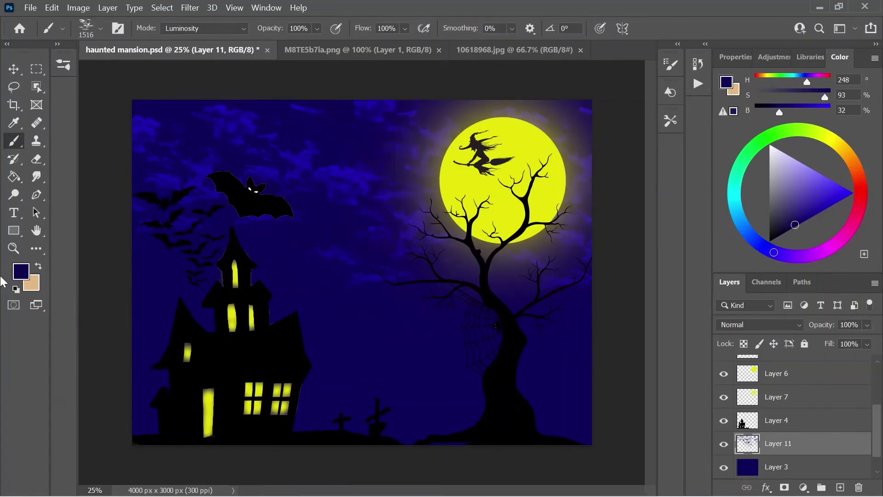
left_click(100, 28)
Step: On a new layer, paint lighter purple Forest Fog along the bottom of the scene
key("ctrl+shift+alt+n")
scroll(87, 199, "down", 3)
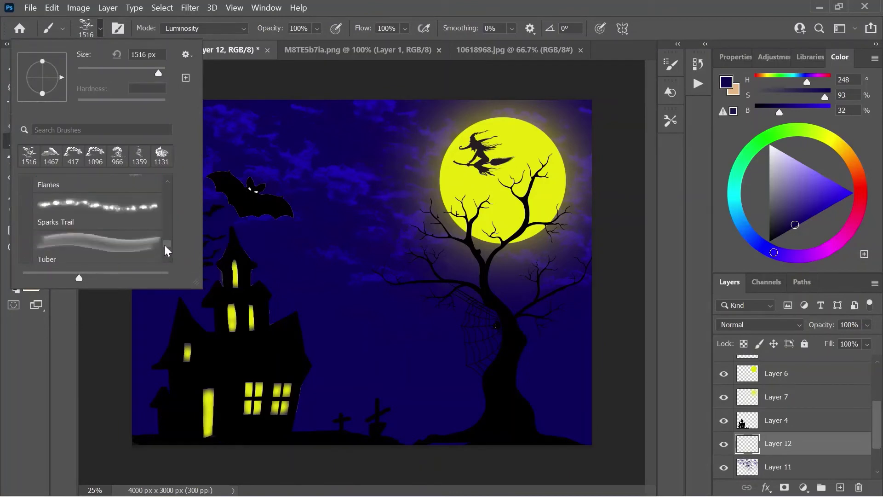
scroll(87, 199, "down", 2)
left_click(100, 29)
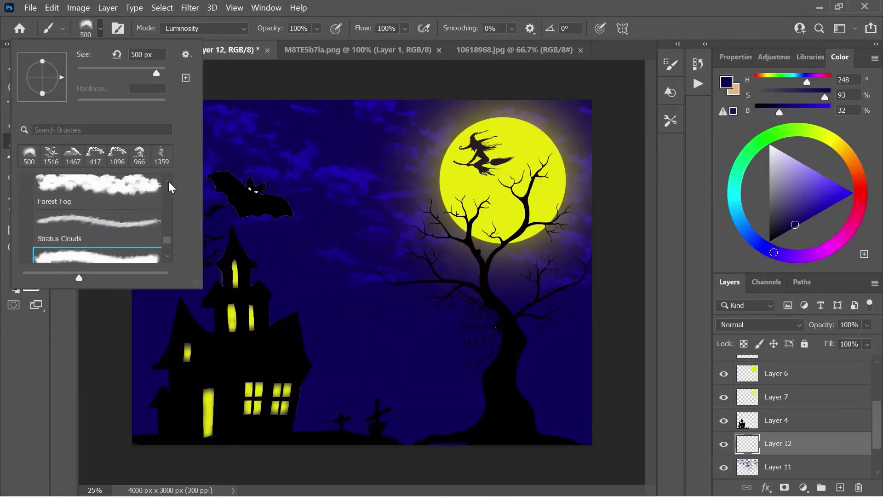
scroll(96, 217, "down", 2)
left_click(97, 232)
left_click(137, 381)
left_click_drag(137, 382, 604, 395)
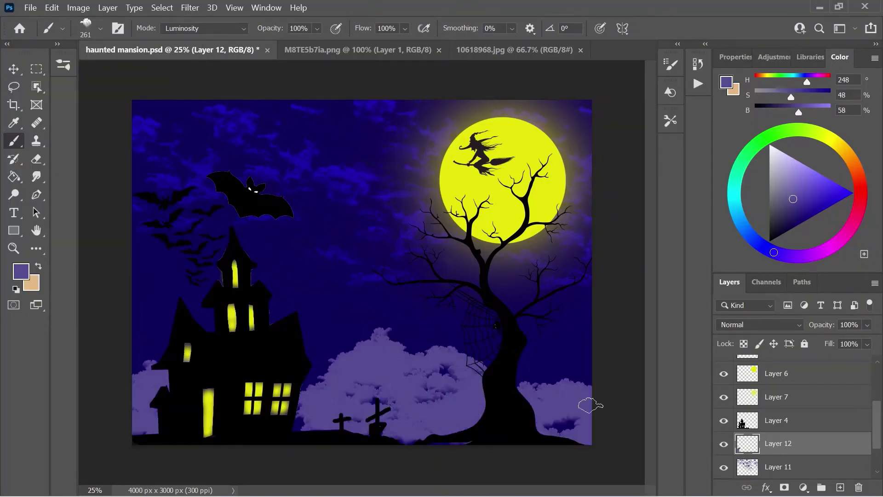
Step: Undo the fog stroke, delete the fog layer, and darken the lower-middle sky with fog
key("ctrl+z")
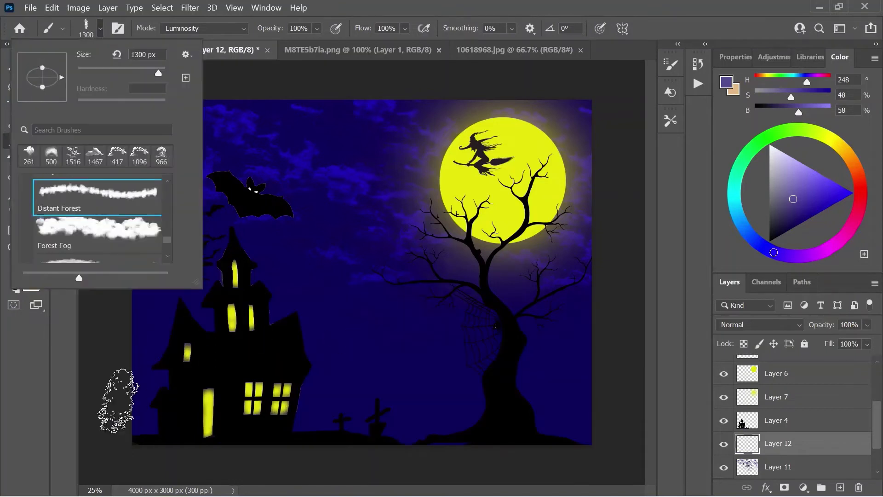
key("Delete")
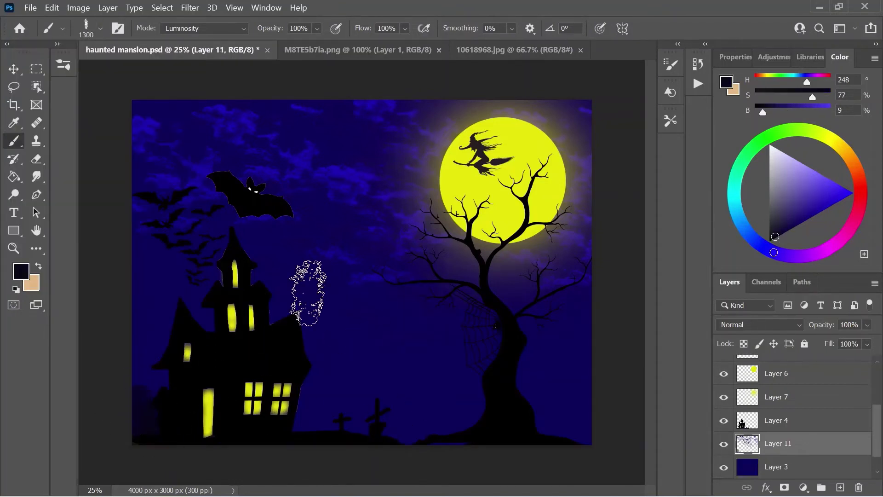
left_click_drag(597, 383, 323, 366)
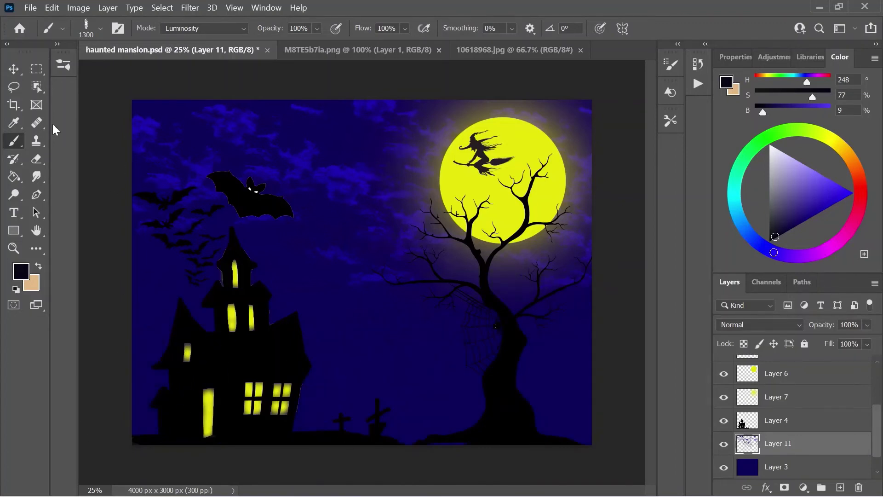
Step: Stamp dark Forest Maker tree silhouettes behind the house and across the lower canvas
left_click(100, 29)
left_click(89, 192)
left_click(144, 384)
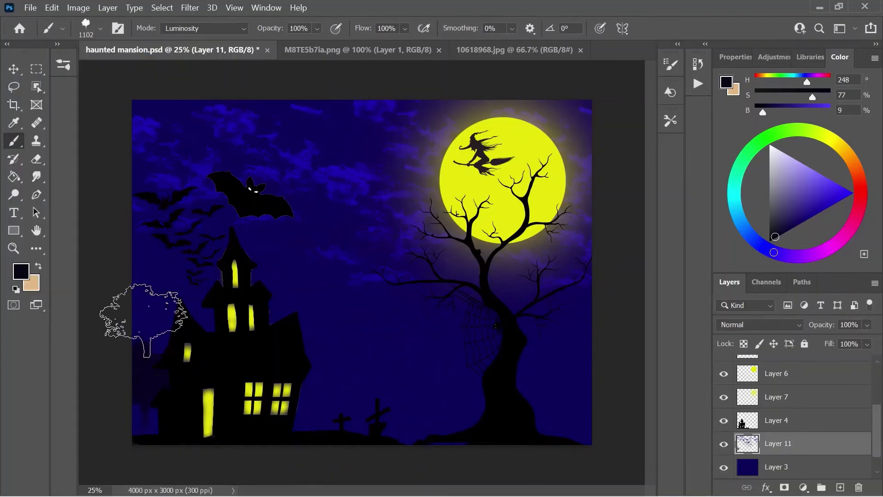
left_click_drag(144, 320, 345, 350)
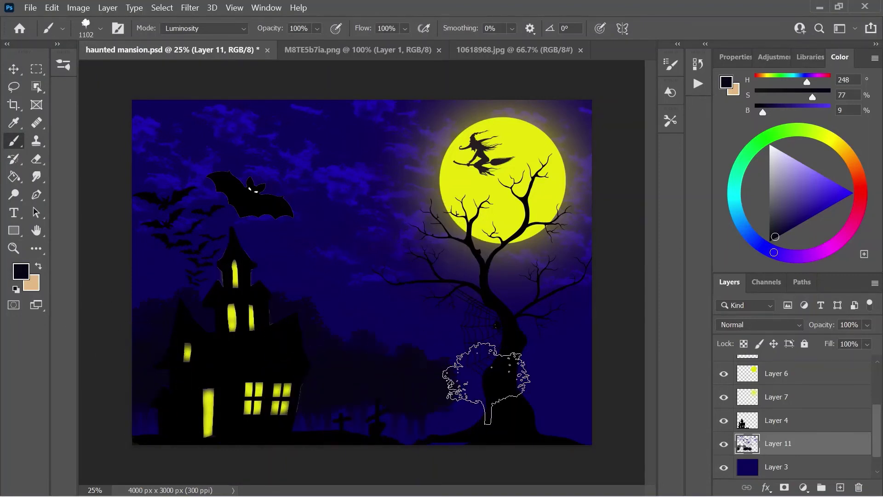
left_click_drag(486, 383, 619, 361)
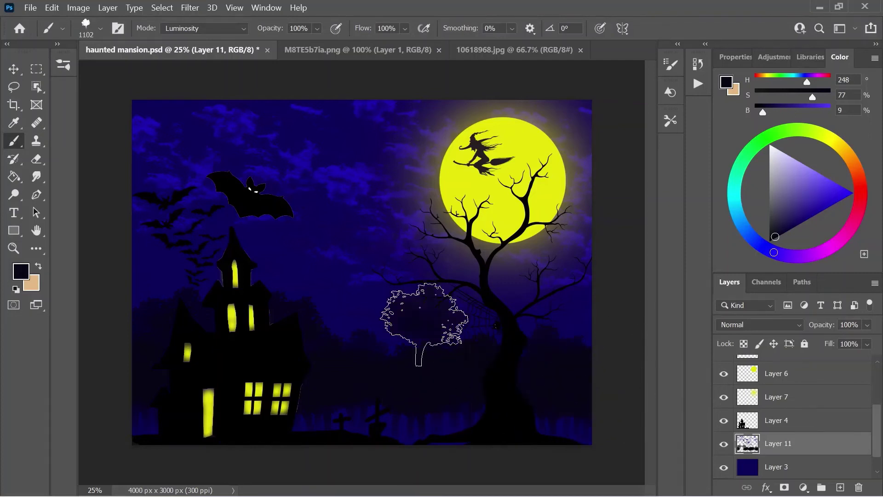
left_click(418, 324)
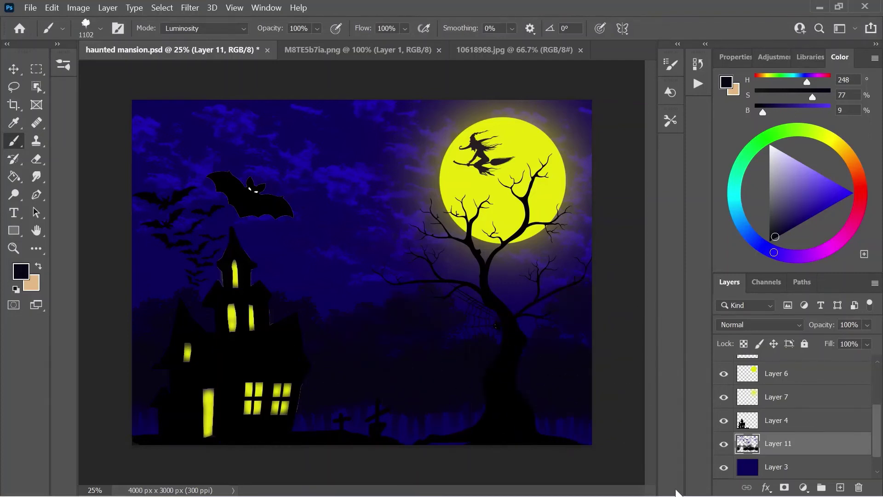
left_click(156, 322)
Step: Add a new layer and zoom in to 100% on the branches with an 18 px Hard Round brush
scroll(791, 414, "up", 2)
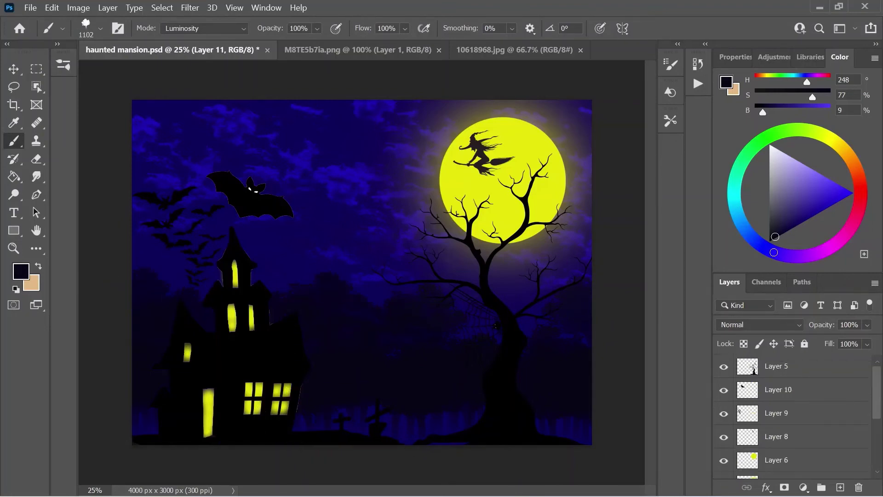
left_click(839, 487)
key("ctrl+plus")
key("ctrl+plus")
left_click(100, 28)
scroll(169, 228, "up", 10)
left_click(97, 239)
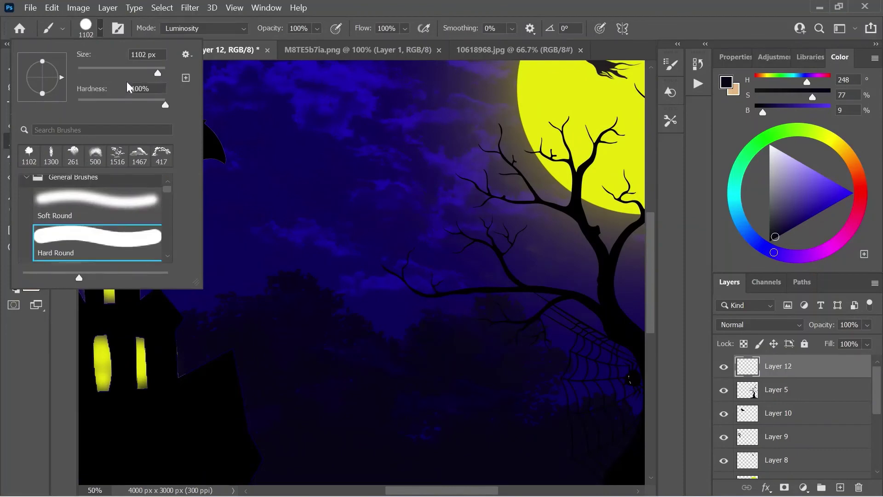
left_click(461, 294)
key("bracketleft")
key("bracketleft")
key("bracketleft")
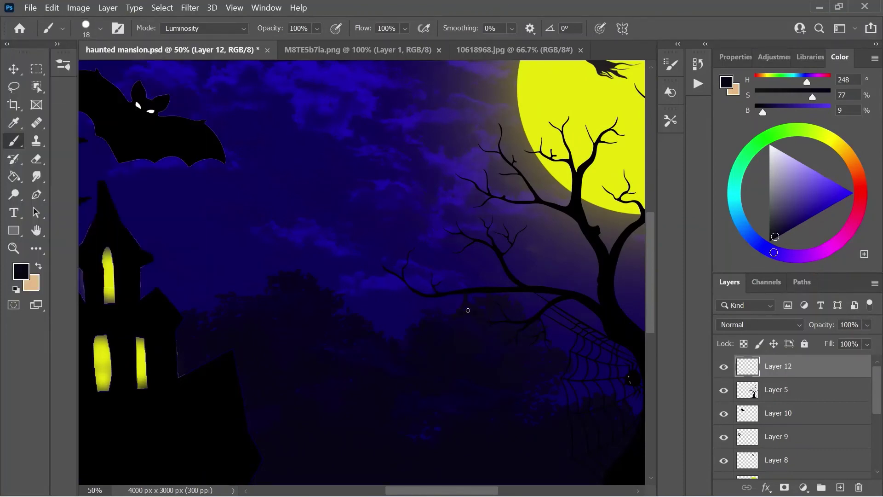
key("ctrl+plus")
key("ctrl+plus")
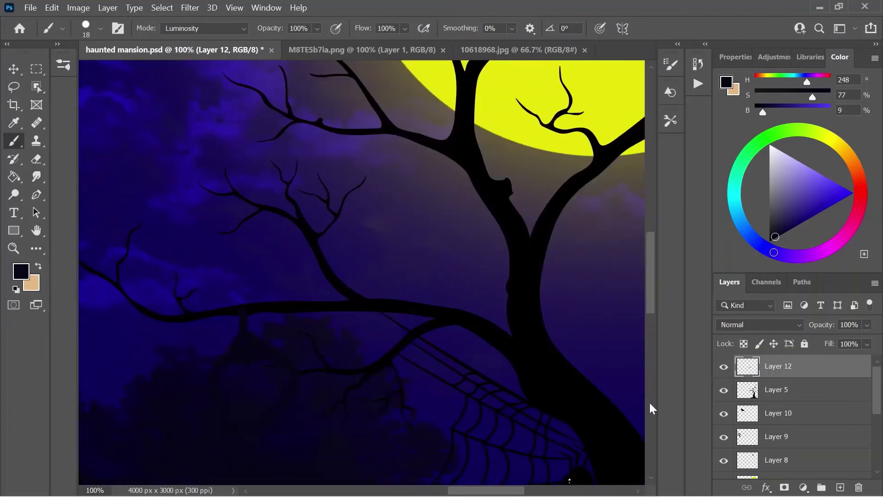
Step: Hide the clouds and paint the lantern's glow on a new layer, setting the colour to moon yellow
scroll(822, 377, "down", 3)
left_click(723, 445)
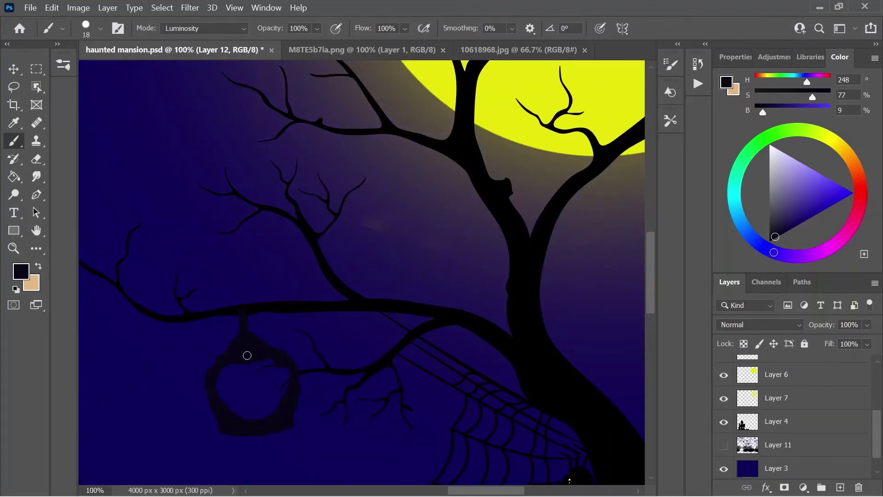
scroll(879, 423, "up", 3)
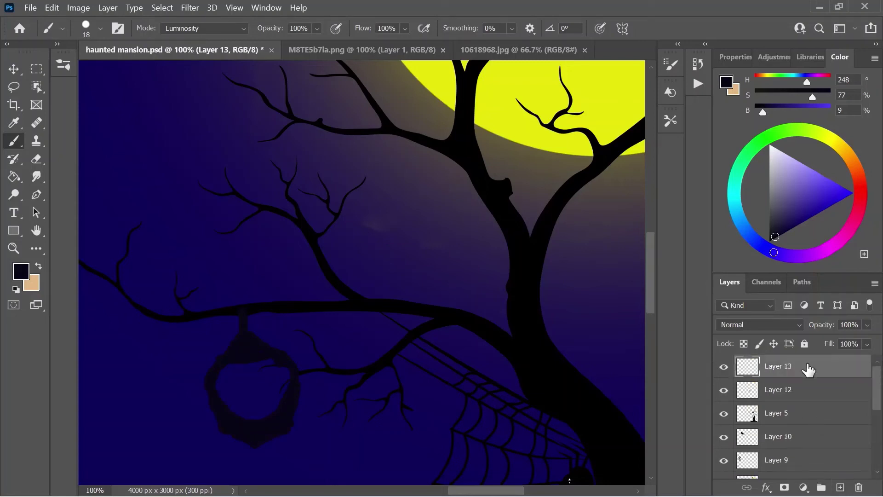
left_click(809, 413)
left_click(100, 28)
key("Escape")
key("i")
left_click(420, 119)
left_click(14, 141)
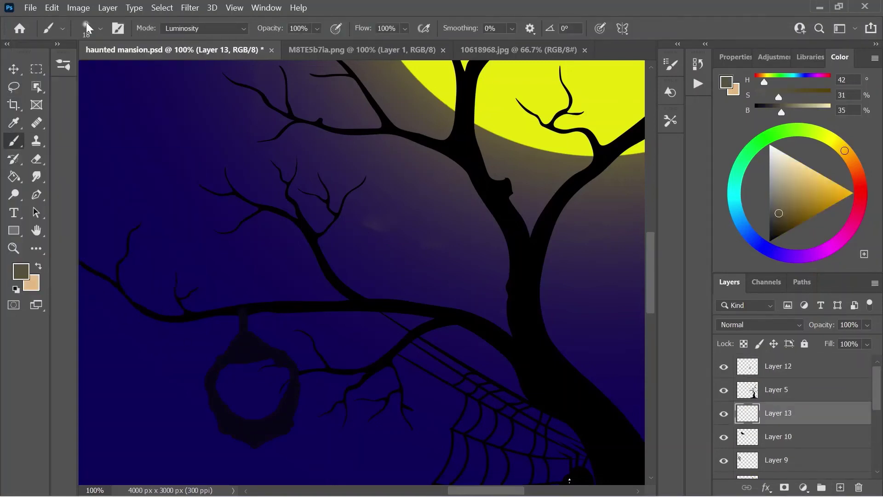
mouse_move(253, 386)
left_mouse_down()
mouse_move(235, 389)
mouse_move(271, 405)
left_mouse_up()
left_click(575, 101, "alt")
Step: Show the clouds layer again and zoom out to see the whole image
scroll(791, 414, "down", 5)
left_click(724, 422)
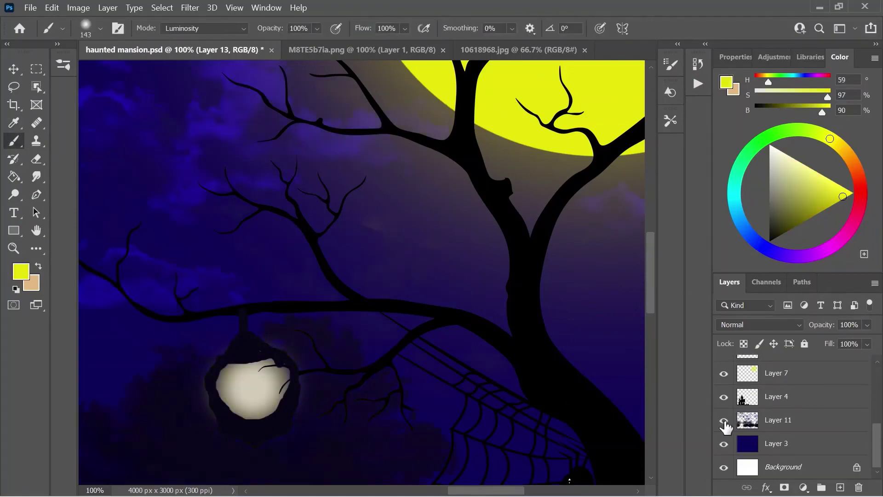
key("ctrl+minus")
key("ctrl+minus")
key("ctrl+minus")
key("ctrl+minus")
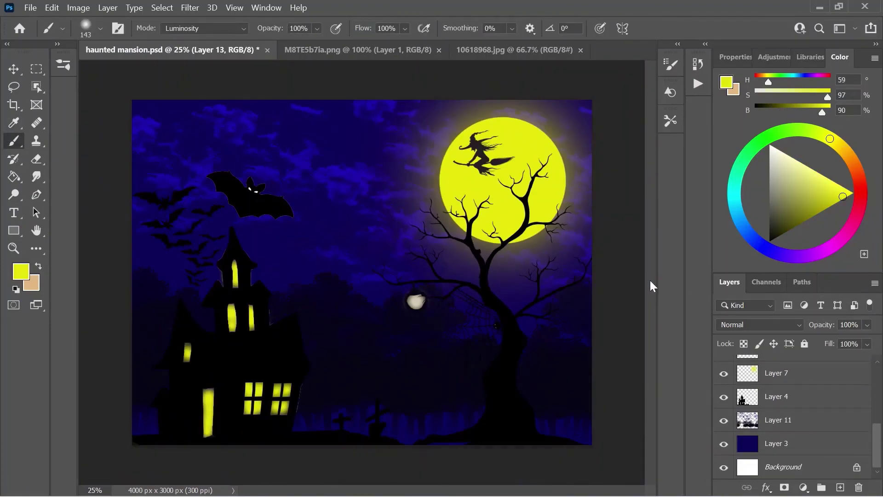
Step: Place the lantern layer behind the tree's branches and hang a copy under the right branches
left_click_drag(877, 428, 876, 371)
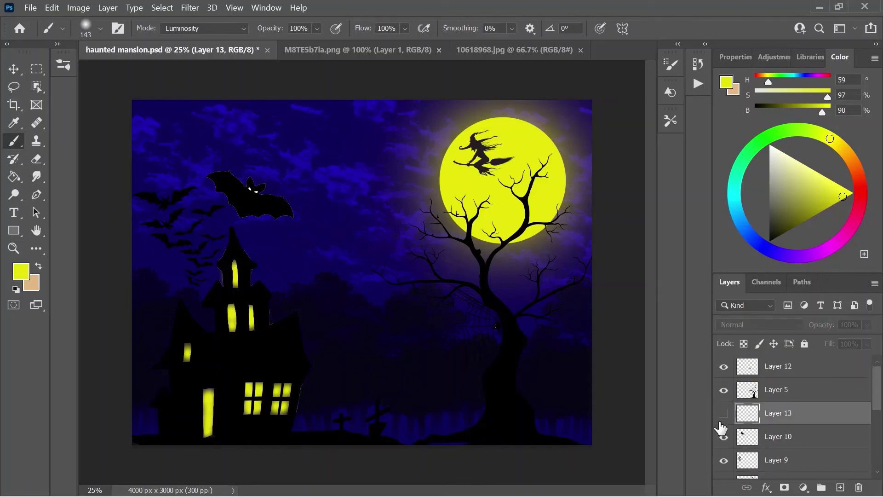
left_click_drag(724, 370, 777, 398)
key("ctrl+v")
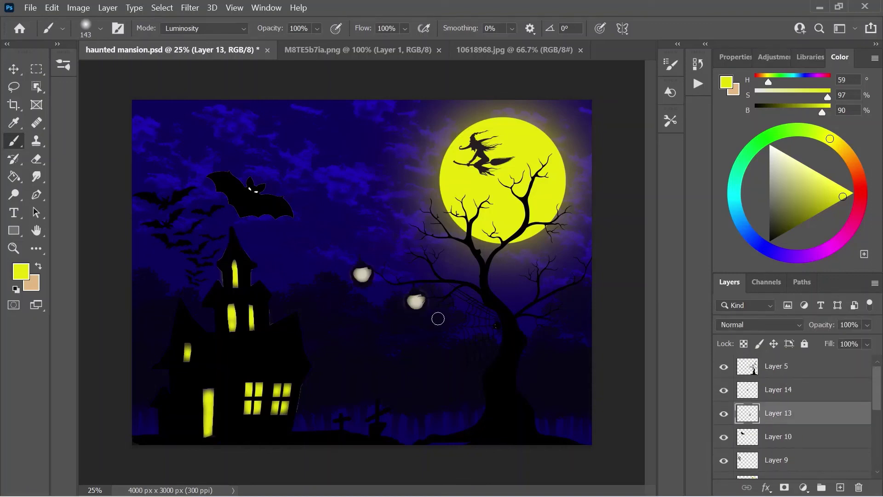
key("v")
left_click_drag(437, 316, 490, 317)
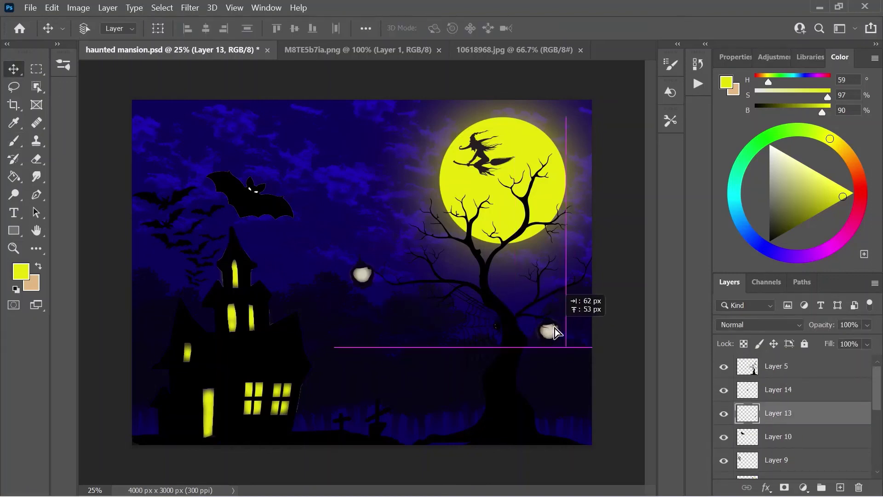
left_click_drag(555, 327, 470, 311)
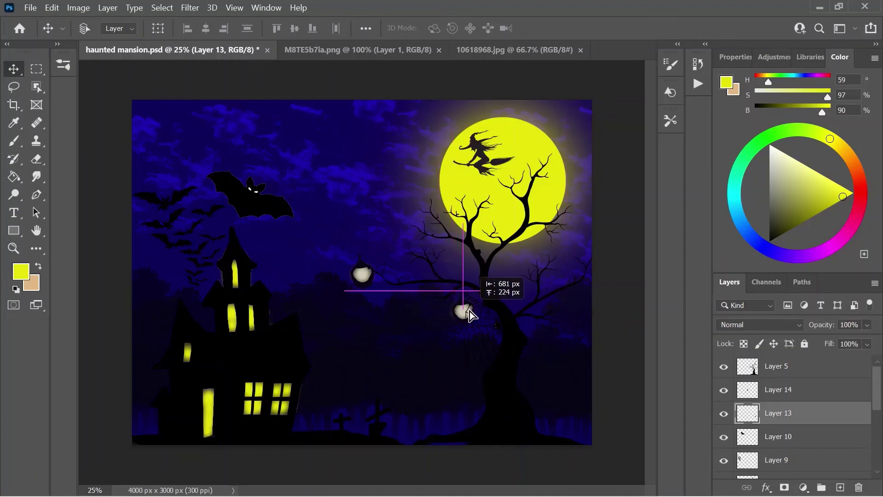
Step: Hang more lanterns on a lower branch and near the moon, then nudge the Layer 13 lantern left
left_click(777, 390)
left_click_drag(361, 276, 435, 329)
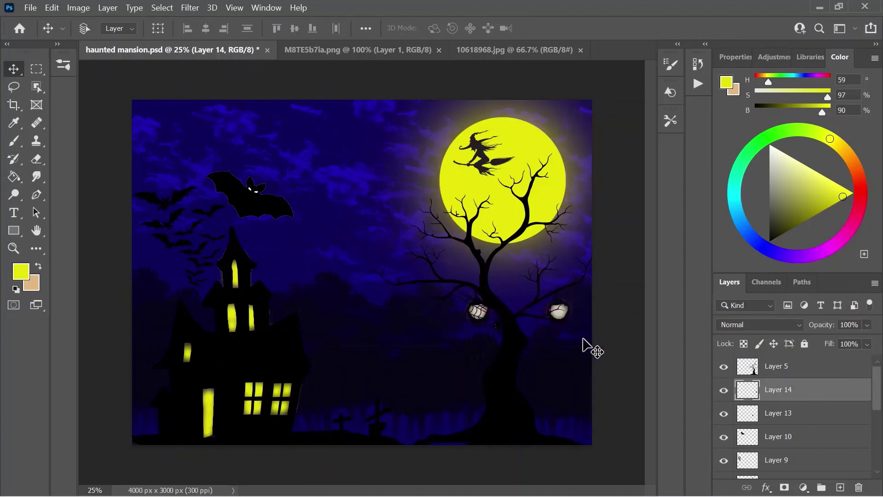
key("ctrl+v")
left_click_drag(587, 346, 432, 336)
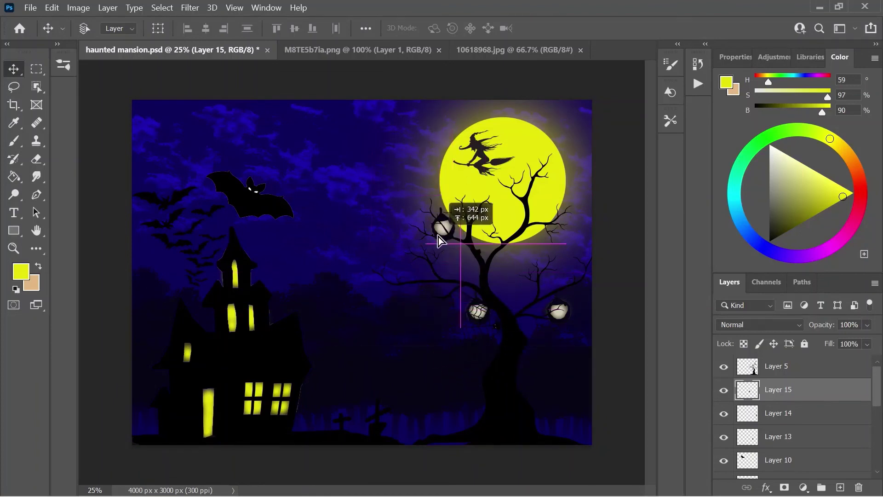
left_click(777, 436)
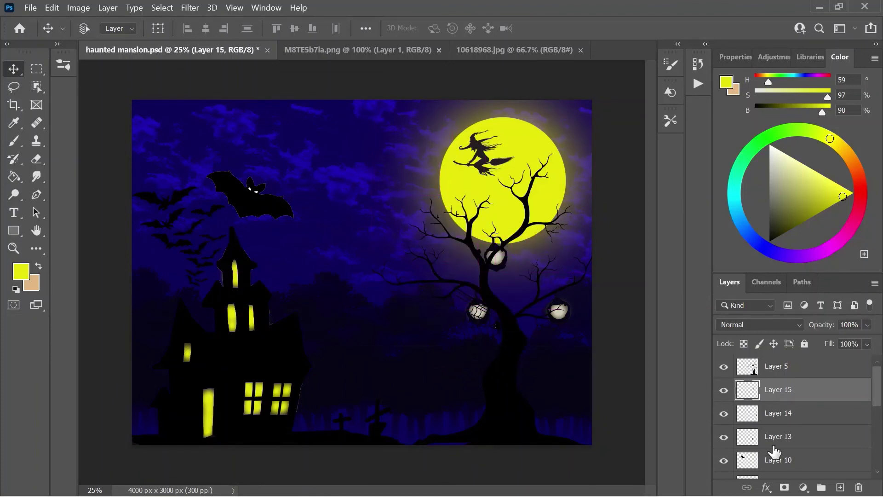
left_click_drag(481, 322, 464, 322)
key("alt+bracketright")
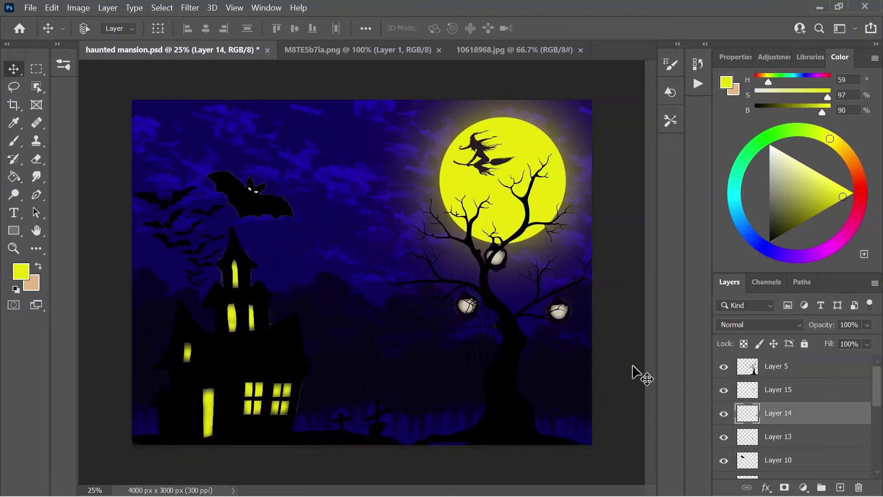